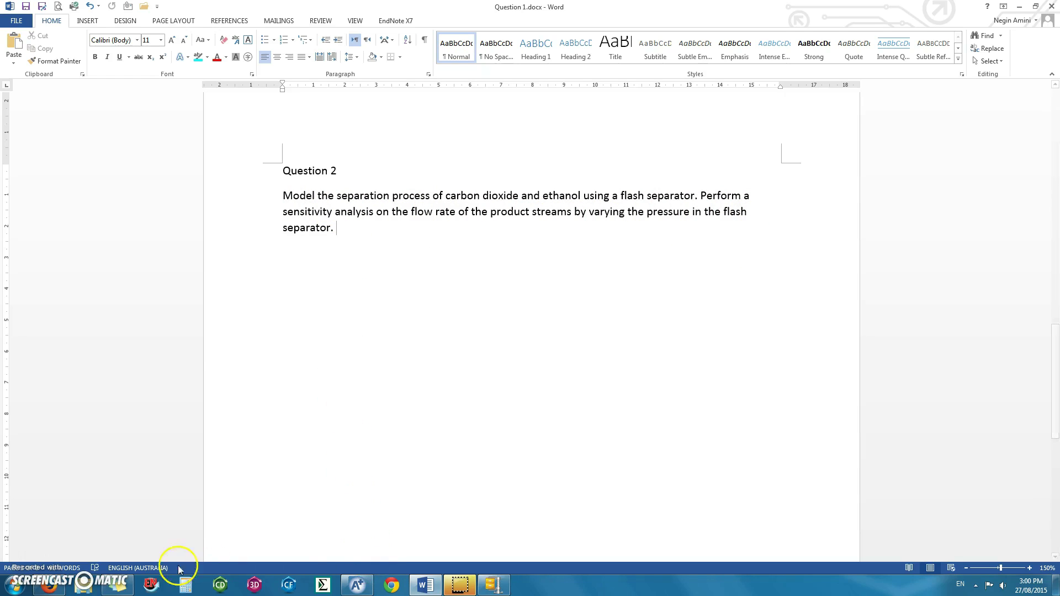
- Create a new blank simulation in Aspen Plus
{"action": "left_click", "coordinate": [357, 586]}
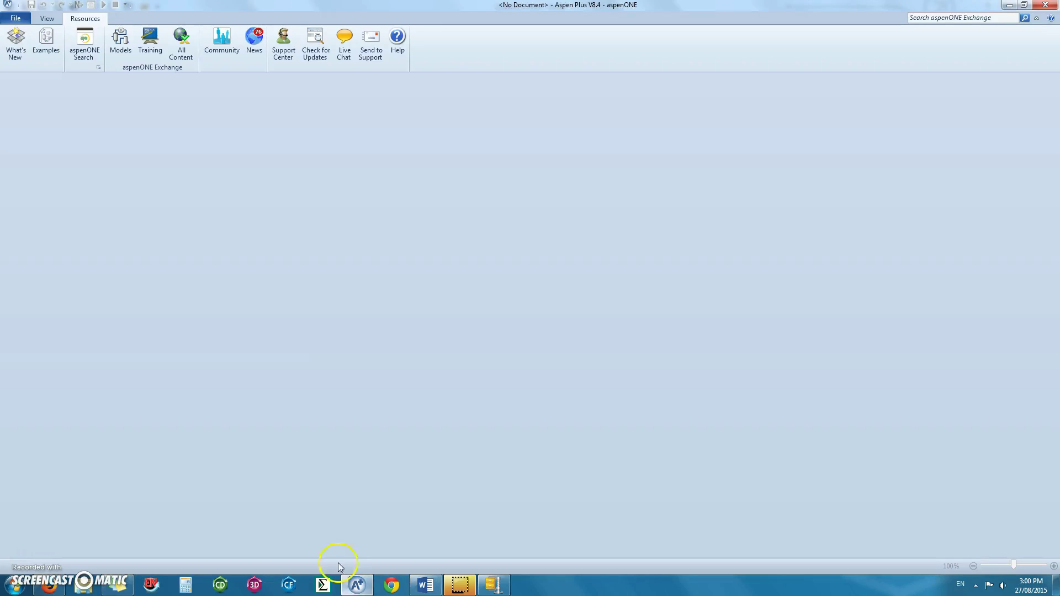
{"action": "left_click", "coordinate": [22, 20]}
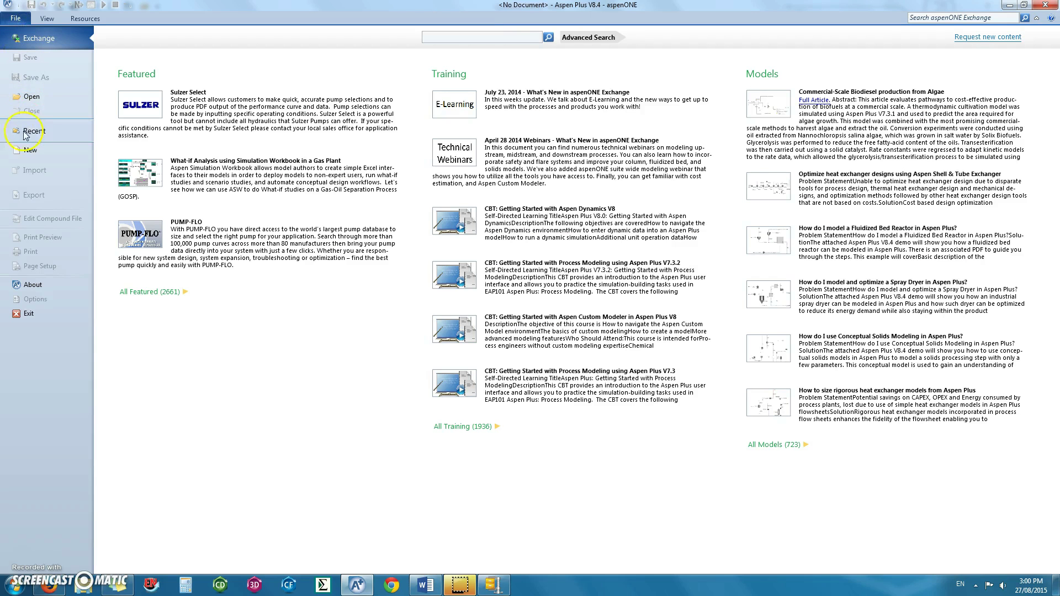
{"action": "left_click", "coordinate": [28, 150]}
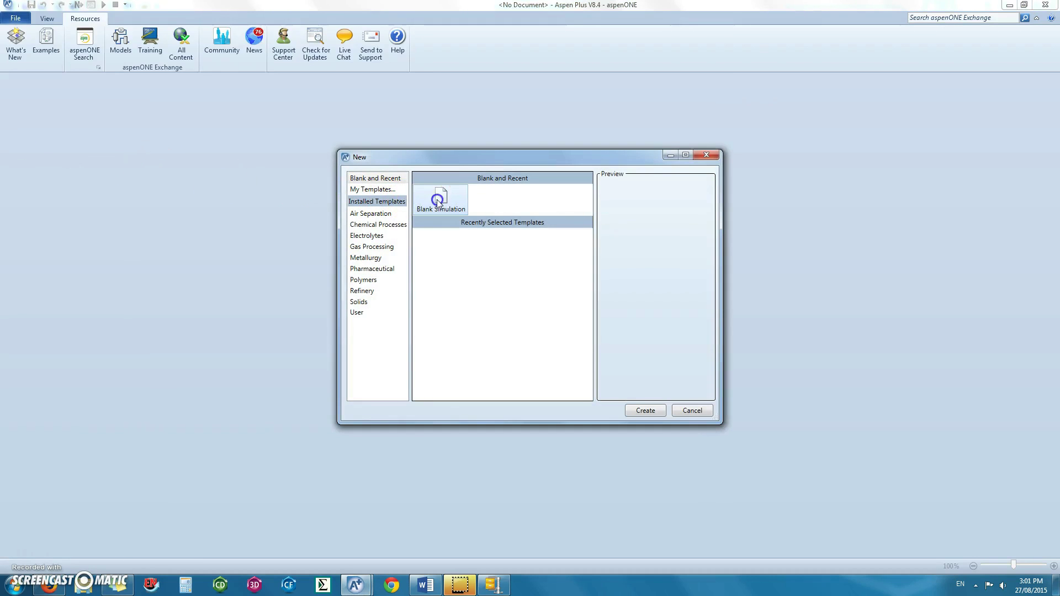
{"action": "left_click", "coordinate": [645, 410]}
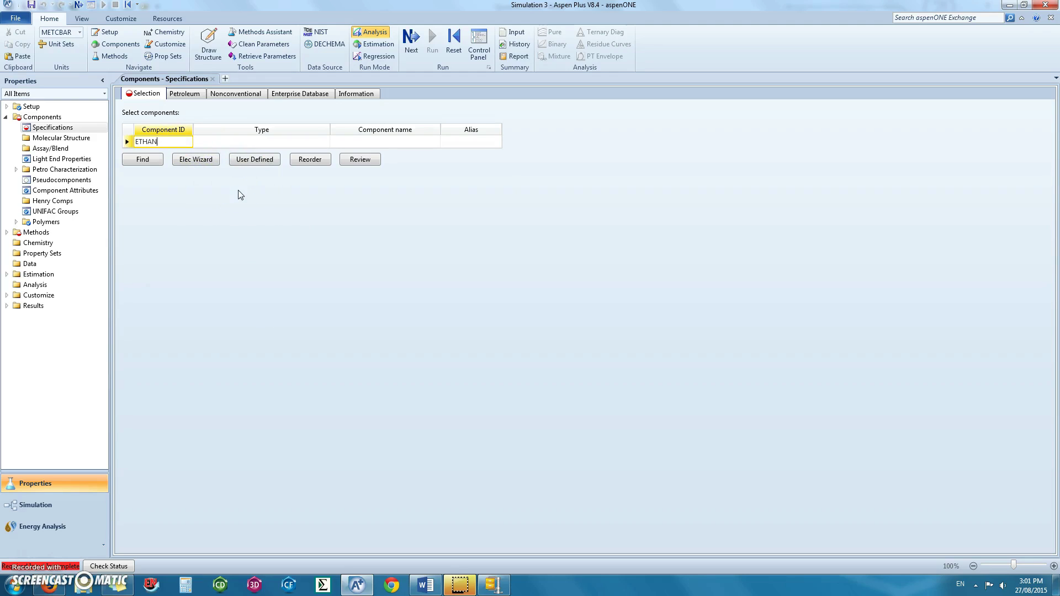
- Enter ETHANOL and CO2 as the simulation's components
{"action": "type", "text": "ETHANOL"}
{"action": "key", "text": "Return"}
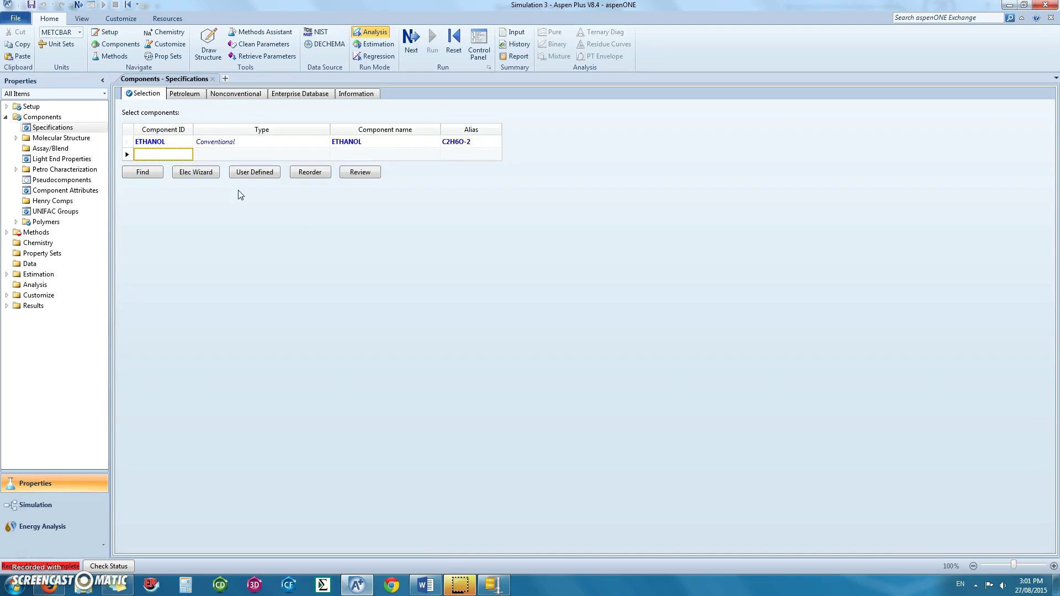
{"action": "type", "text": "CO2"}
{"action": "key", "text": "Return"}
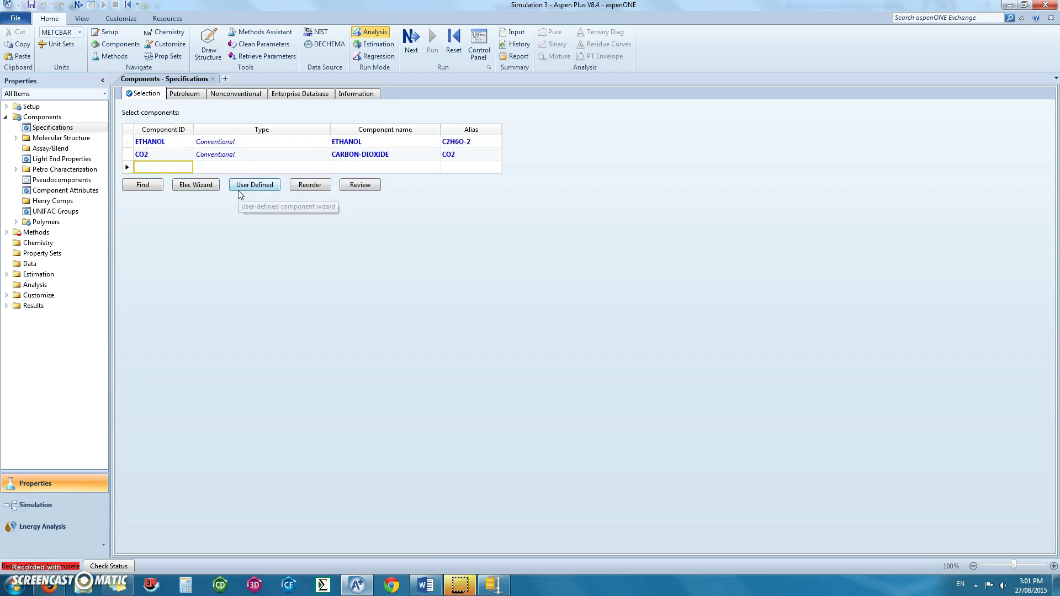
- Pick UNIFAC as the global property method, then switch to the Simulation environment
{"action": "left_click", "coordinate": [35, 232]}
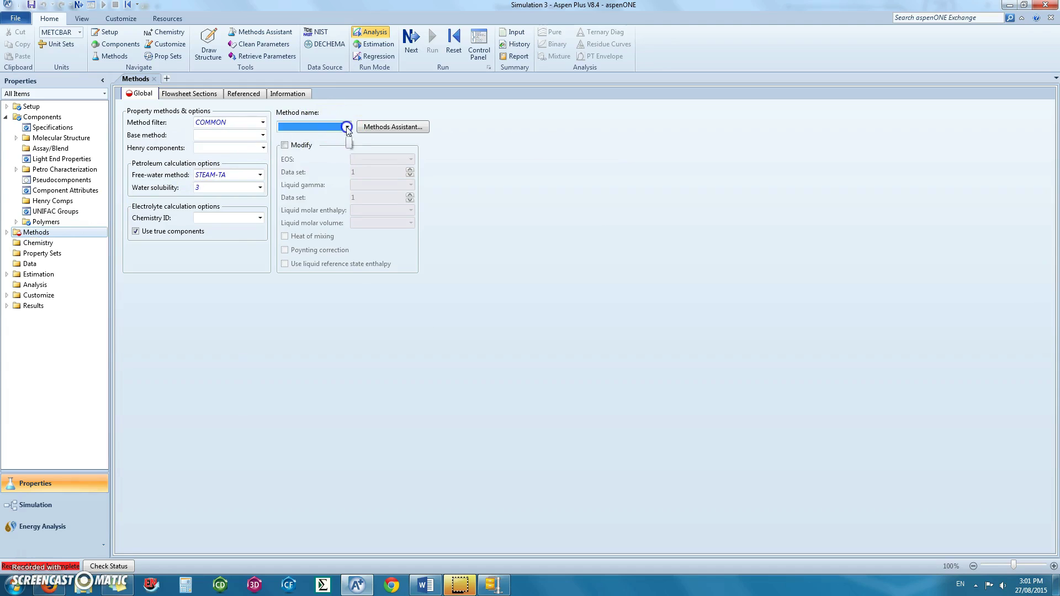
{"action": "left_click", "coordinate": [347, 127]}
{"action": "scroll", "coordinate": [324, 265], "scroll_direction": "down", "scroll_amount": 7}
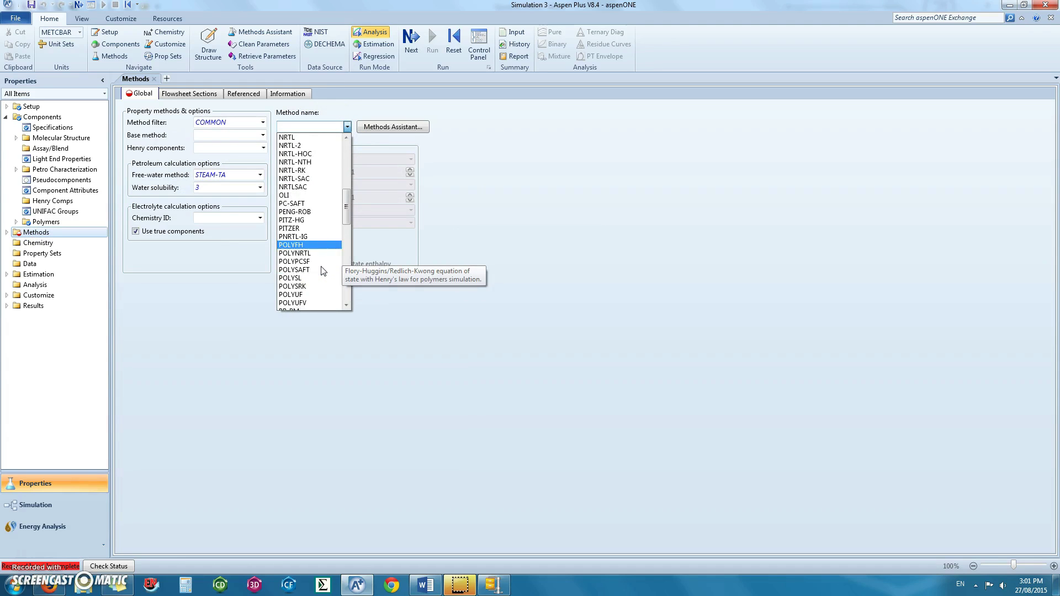
{"action": "scroll", "coordinate": [323, 271], "scroll_direction": "down", "scroll_amount": 9}
{"action": "scroll", "coordinate": [323, 270], "scroll_direction": "down", "scroll_amount": 4}
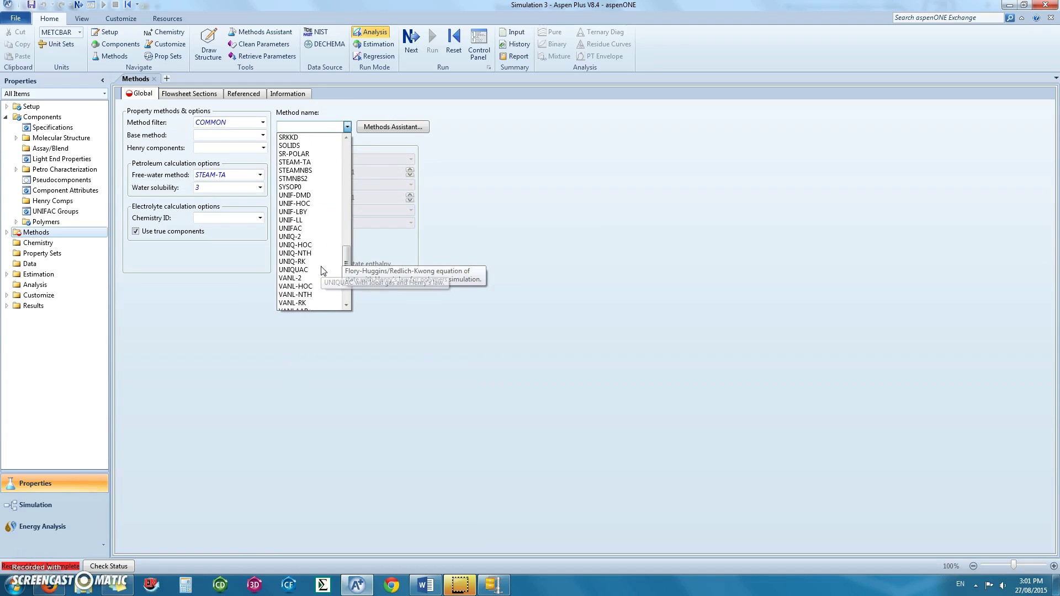
{"action": "left_click", "coordinate": [314, 233]}
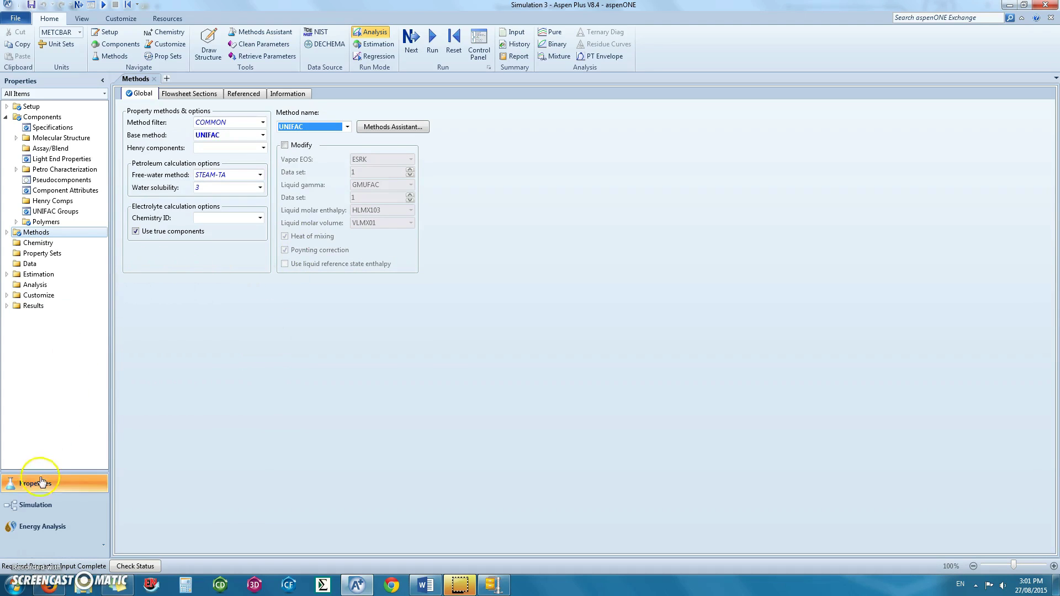
{"action": "left_click", "coordinate": [36, 505]}
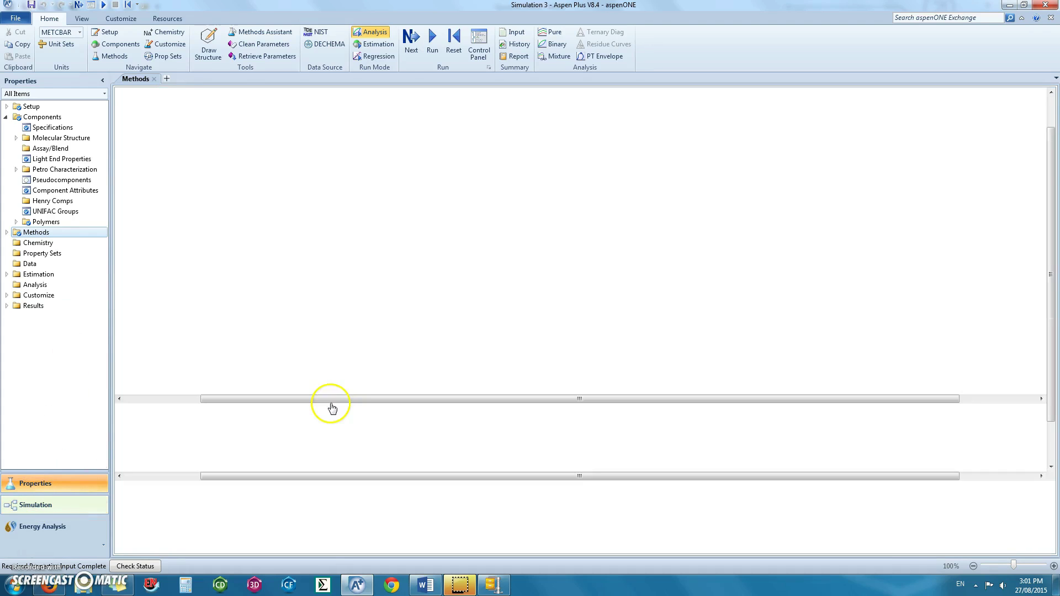
- Place a Flash2 separator block named FLASH on the flowsheet
{"action": "left_click", "coordinate": [252, 507]}
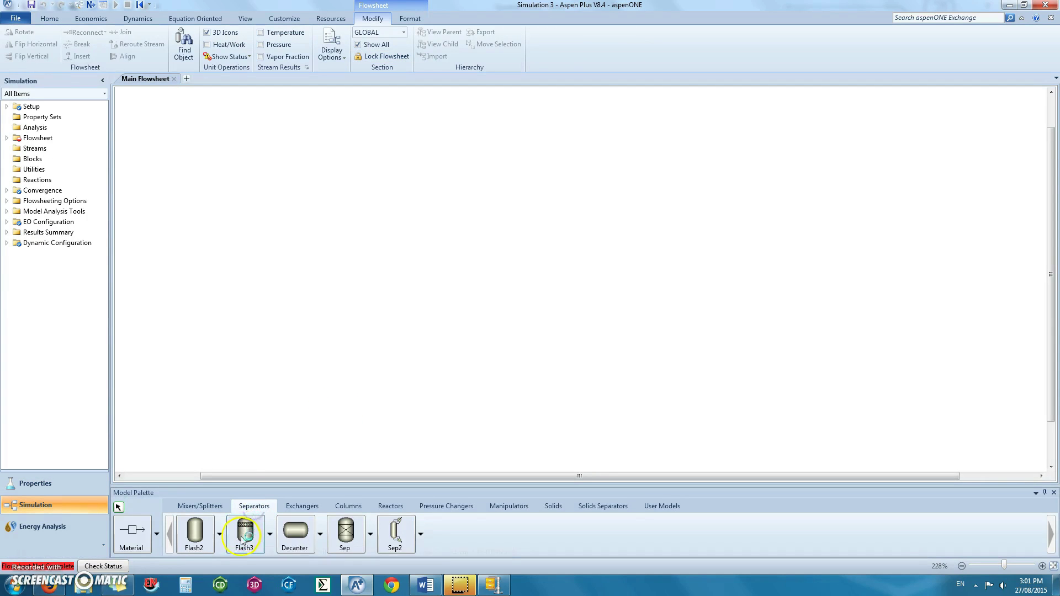
{"action": "left_click", "coordinate": [197, 538]}
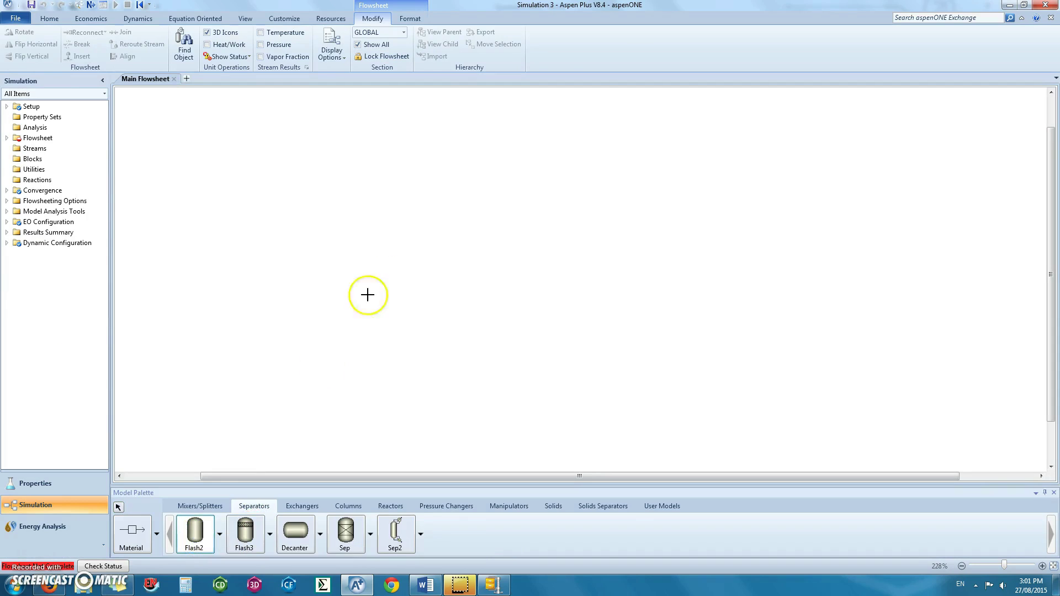
{"action": "left_click", "coordinate": [426, 350]}
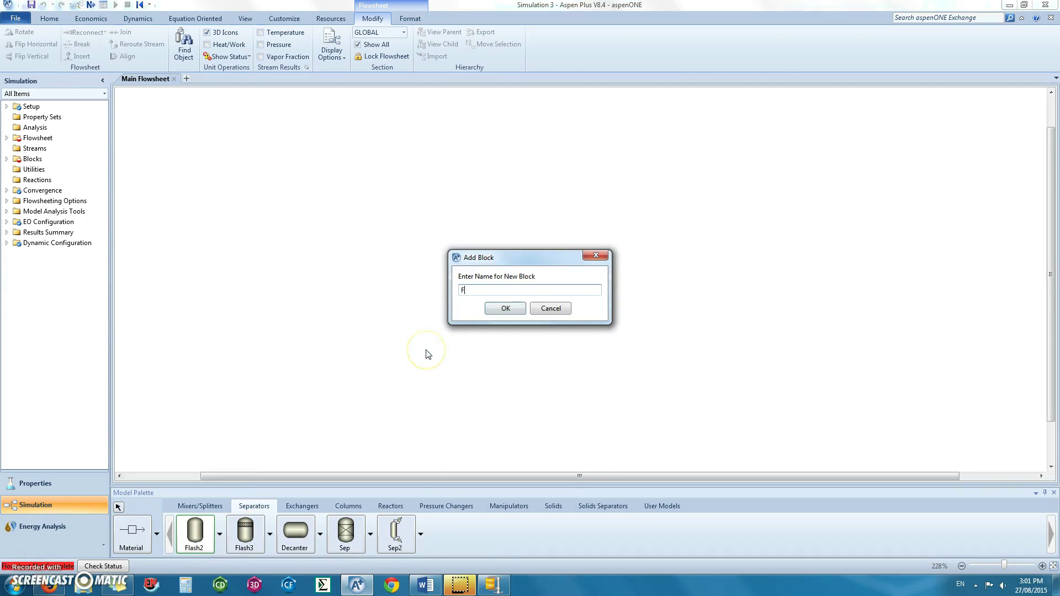
{"action": "type", "text": "FLASH"}
{"action": "key", "text": "Return"}
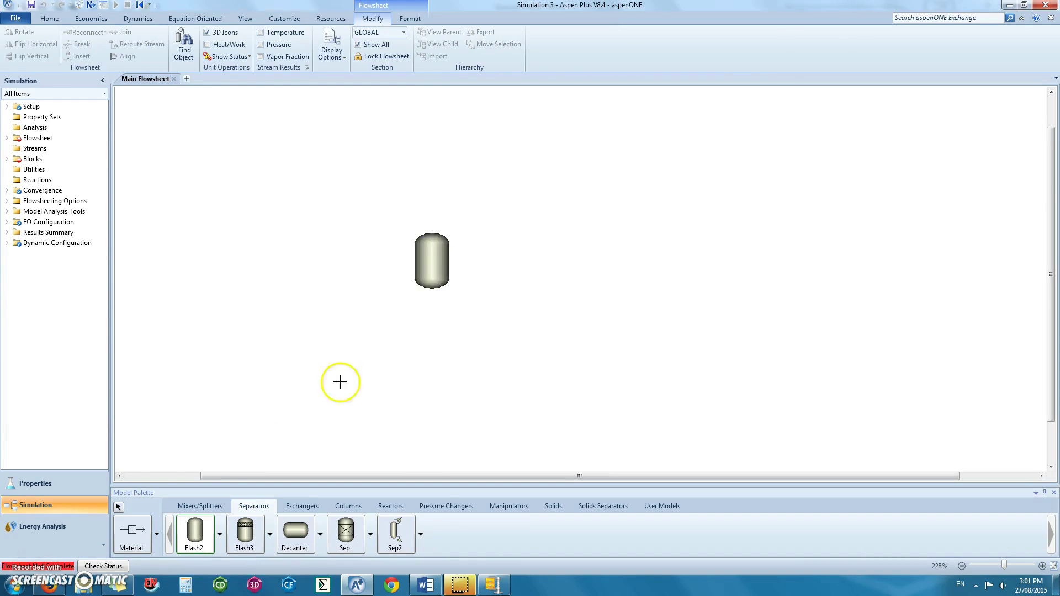
- Draw feed stream F, vapour product D and liquid product B on FLASH
{"action": "left_click", "coordinate": [137, 540]}
{"action": "left_click", "coordinate": [303, 263]}
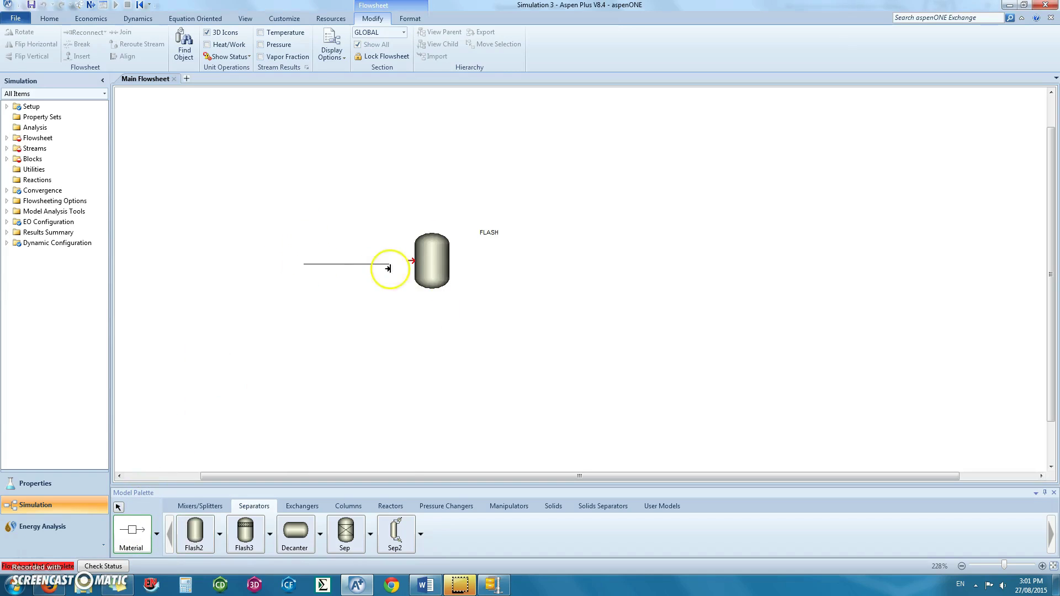
{"action": "left_click", "coordinate": [410, 263]}
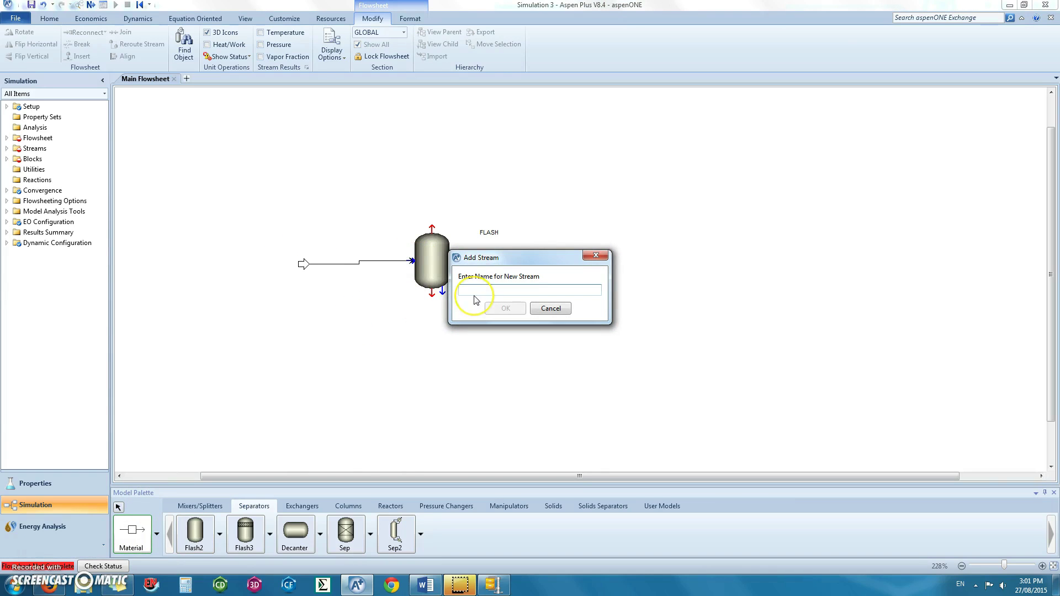
{"action": "type", "text": "F"}
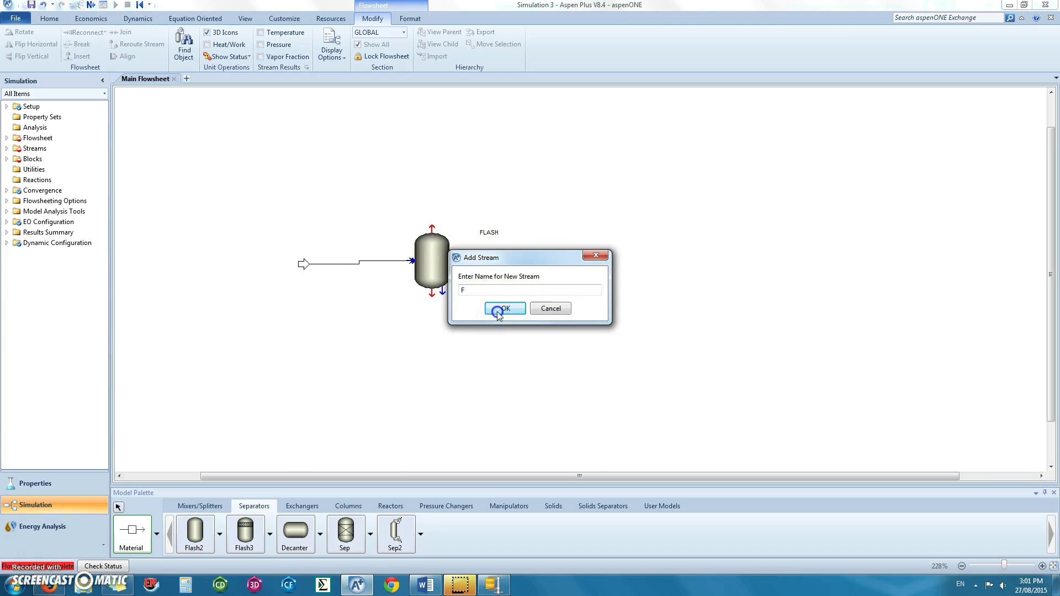
{"action": "left_click", "coordinate": [505, 308]}
{"action": "left_click", "coordinate": [504, 177]}
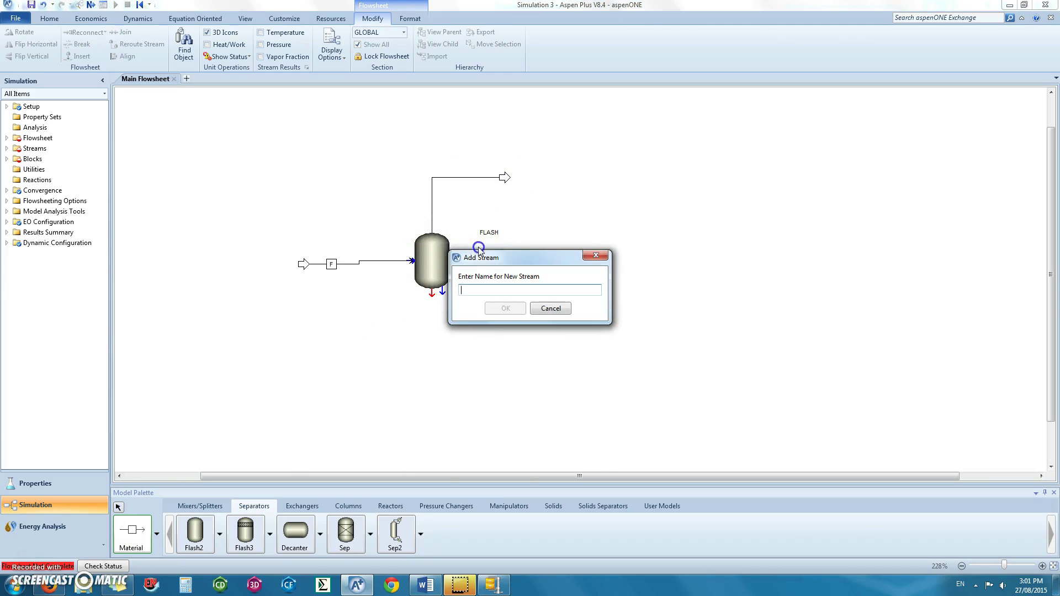
{"action": "type", "text": "D"}
{"action": "left_click", "coordinate": [505, 308]}
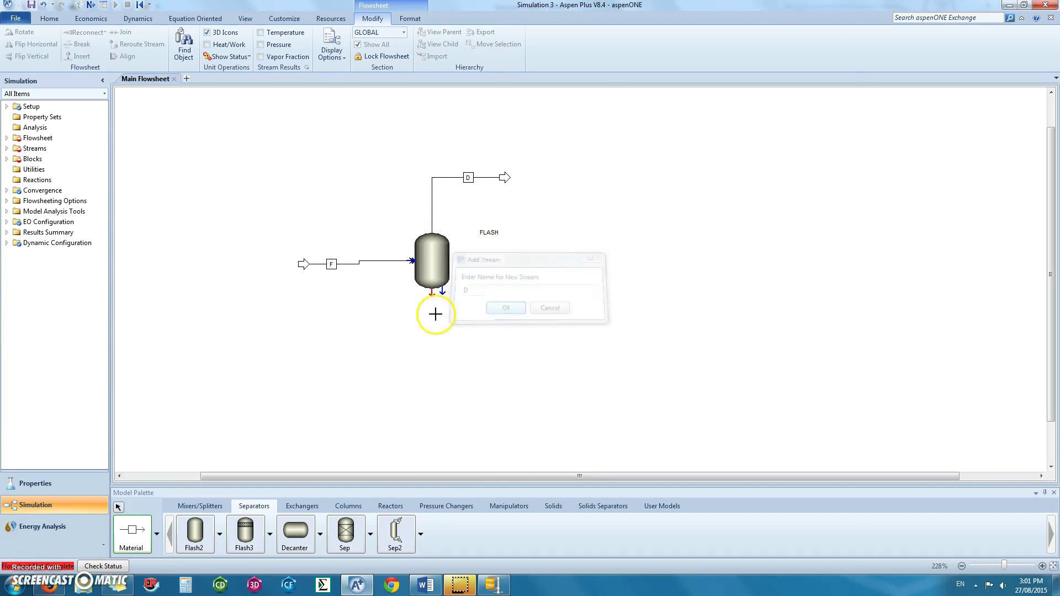
{"action": "left_click", "coordinate": [432, 294]}
{"action": "left_click", "coordinate": [503, 337]}
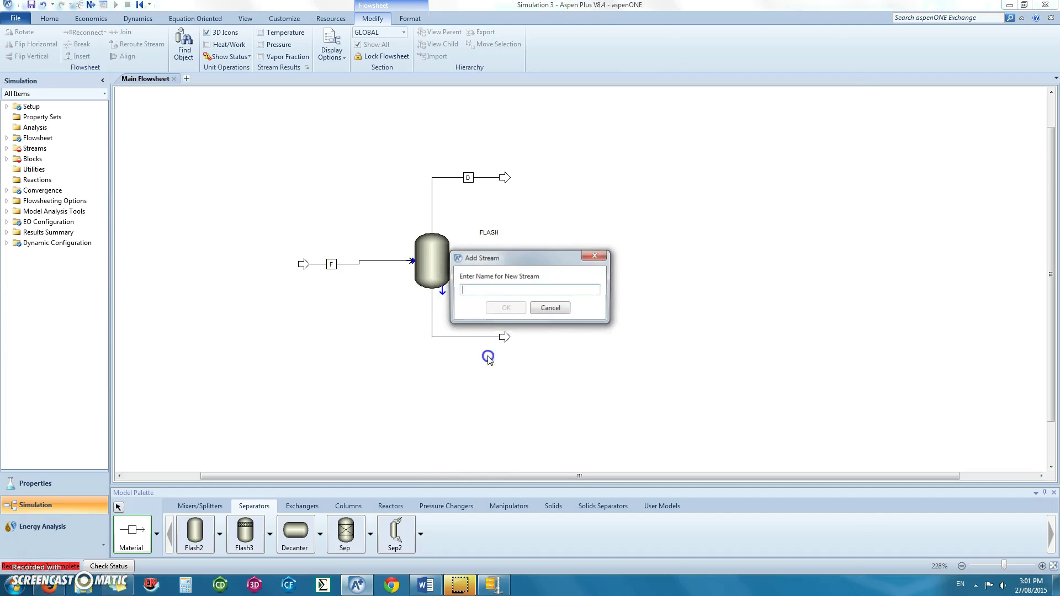
{"action": "type", "text": "B"}
{"action": "left_click", "coordinate": [505, 308]}
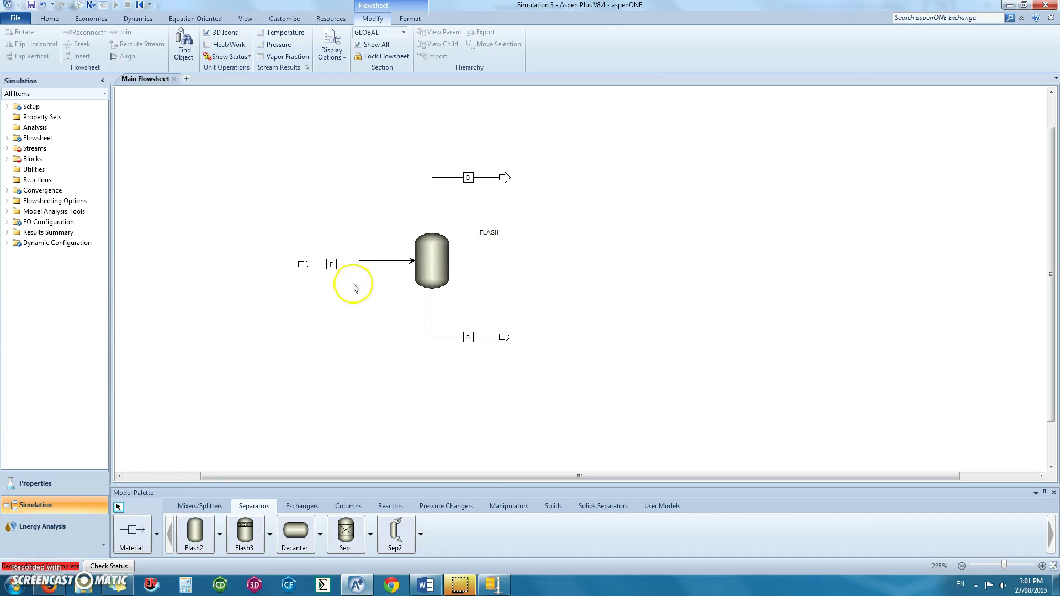
- Set feed stream F to 25 C and 10 atm
{"action": "left_click", "coordinate": [366, 263]}
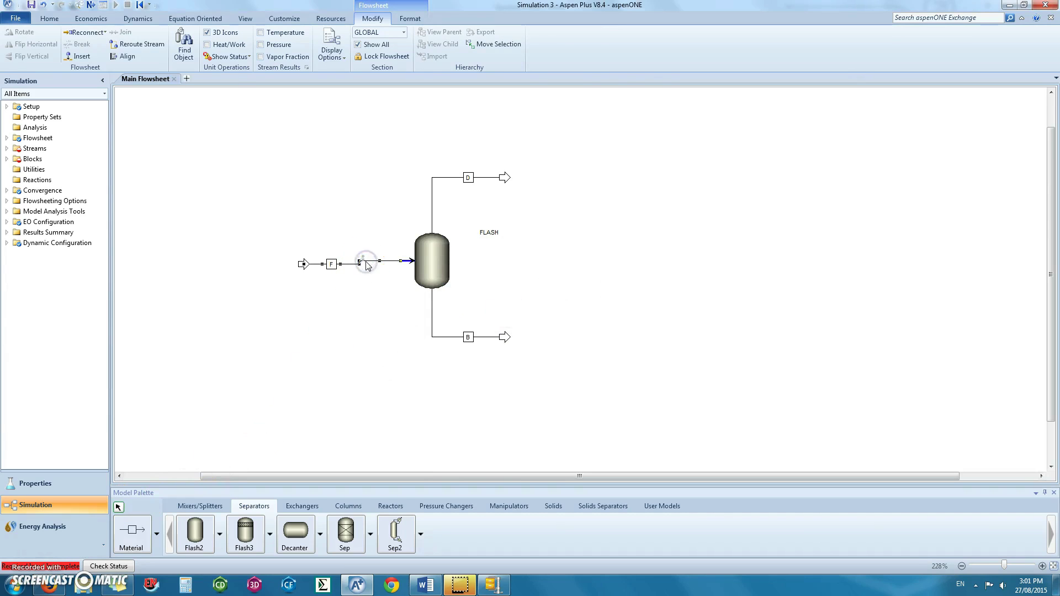
{"action": "double_click", "coordinate": [366, 263]}
{"action": "left_click", "coordinate": [227, 156]}
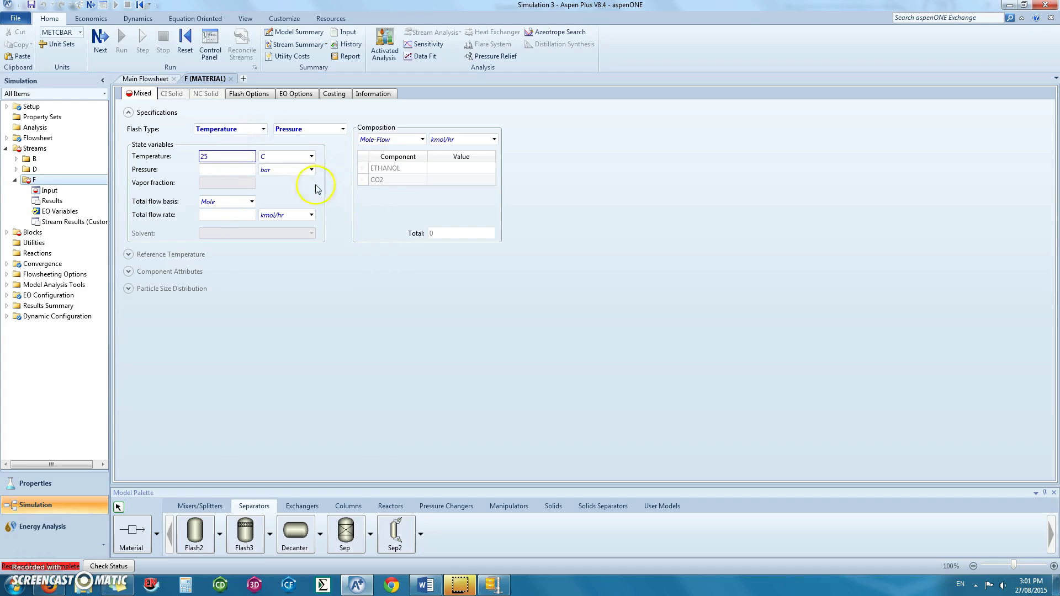
{"action": "left_click", "coordinate": [247, 170]}
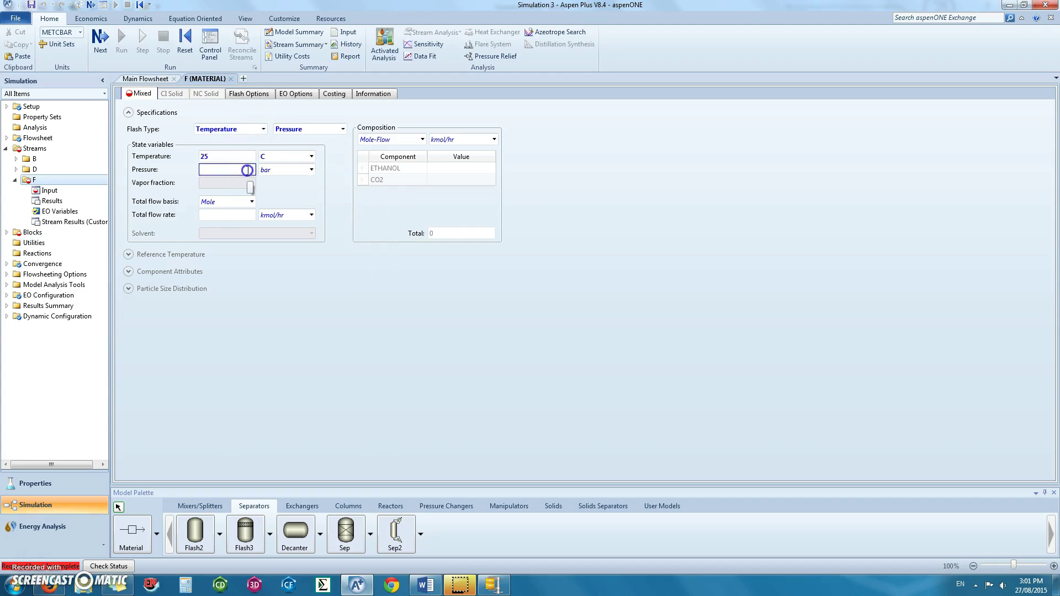
{"action": "left_click", "coordinate": [311, 170]}
{"action": "scroll", "coordinate": [313, 212], "scroll_direction": "up", "scroll_amount": 1}
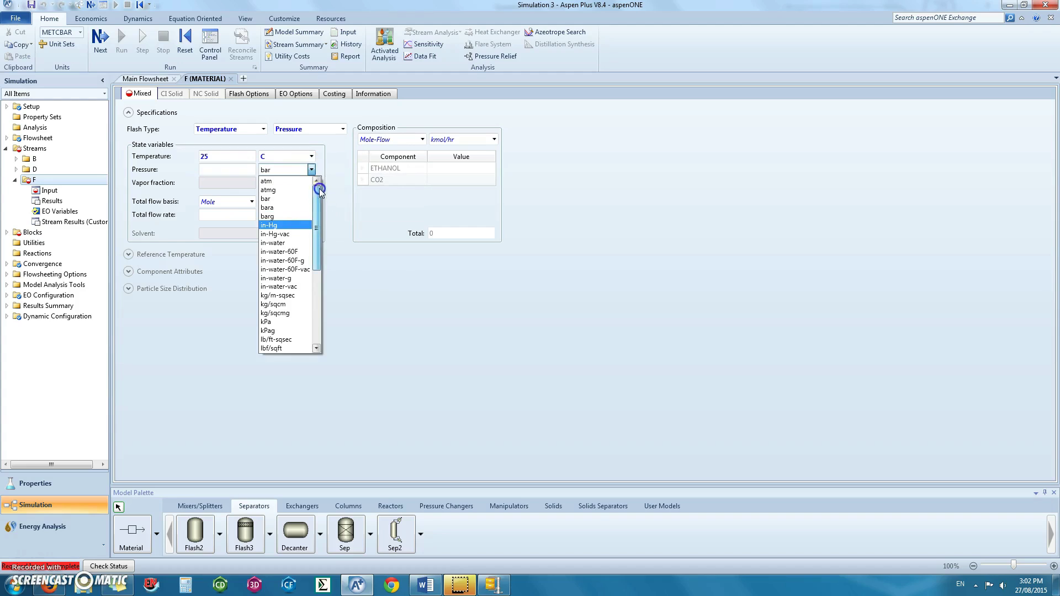
{"action": "left_click", "coordinate": [270, 181]}
{"action": "left_click", "coordinate": [227, 170]}
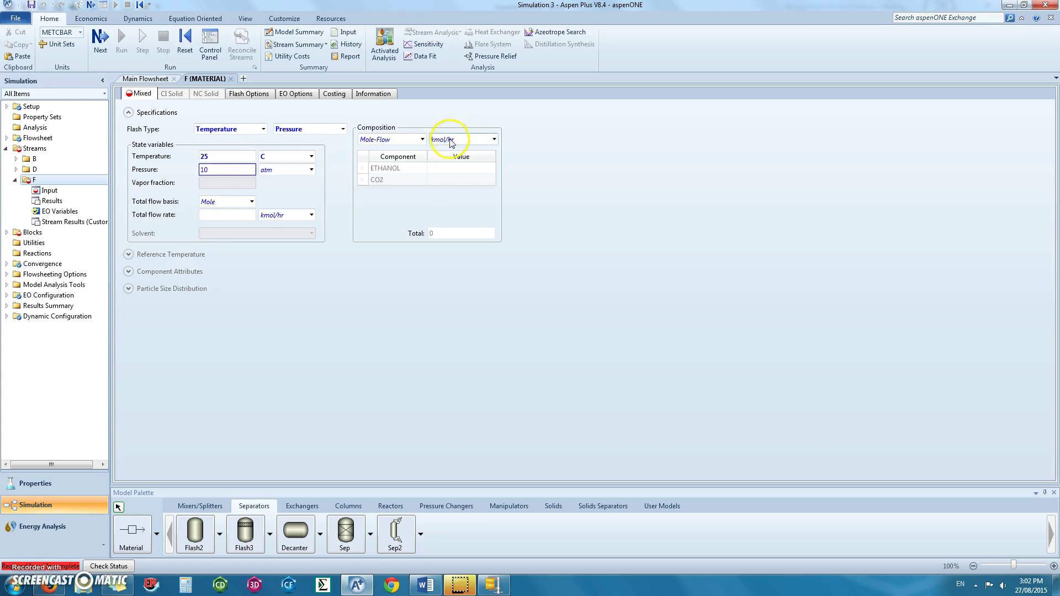
- Give F a 100 kmol/hr total flow with 0.5 ETHANOL and 0.5 CO2 mole fractions
{"action": "left_click", "coordinate": [224, 216]}
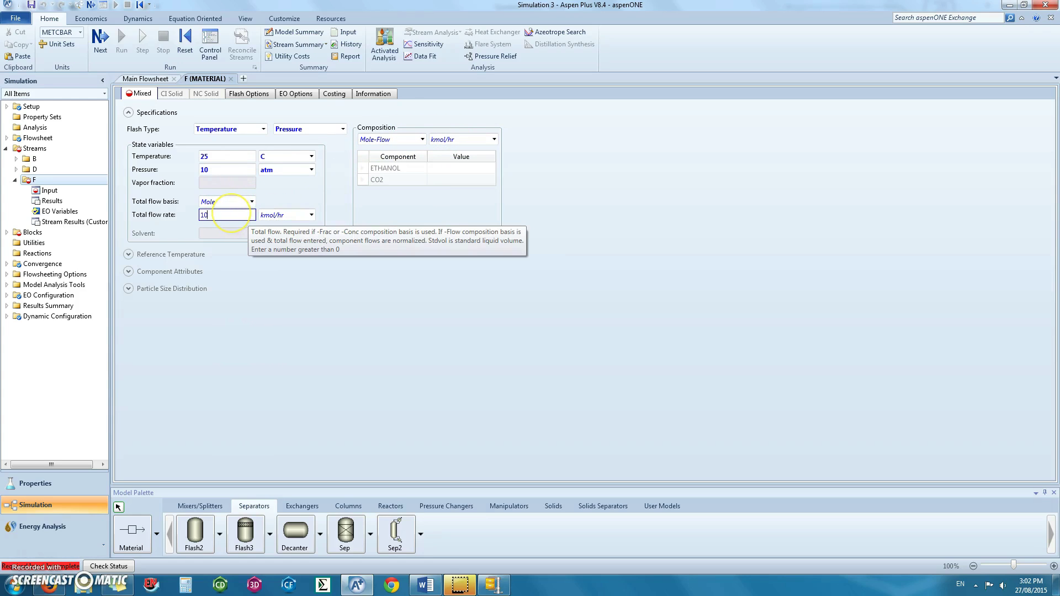
{"action": "left_click", "coordinate": [422, 140]}
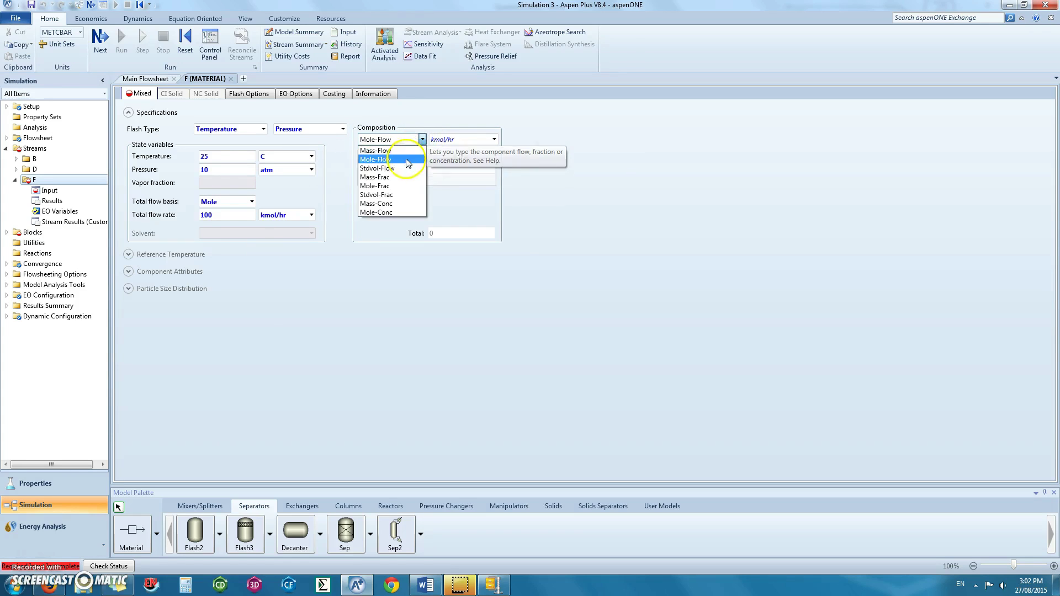
{"action": "left_click", "coordinate": [390, 186]}
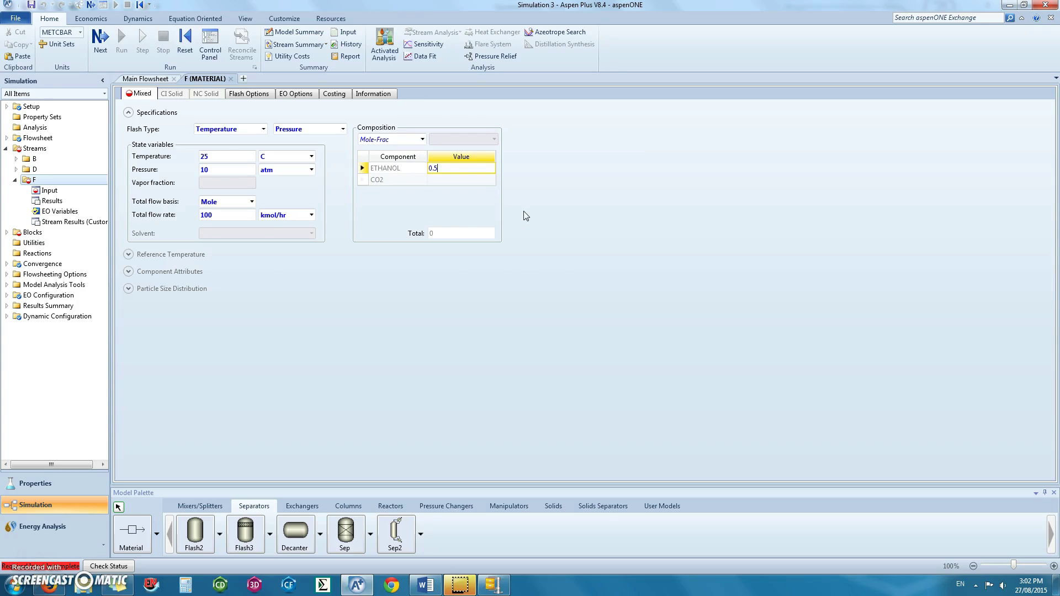
{"action": "key", "text": "Return"}
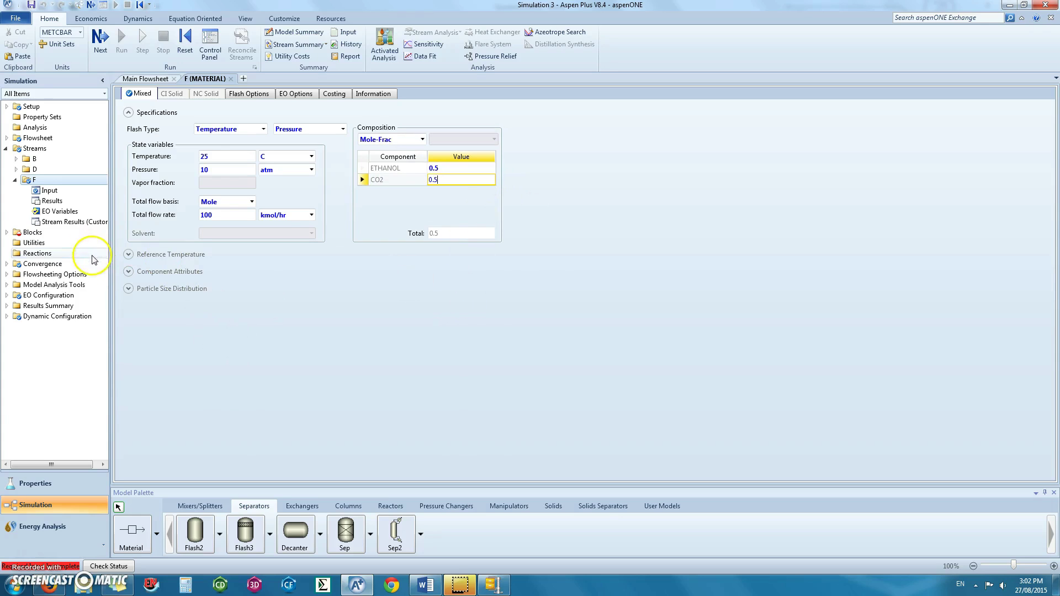
- Specify the FLASH block at 25 C and 1 atm
{"action": "left_click", "coordinate": [231, 79]}
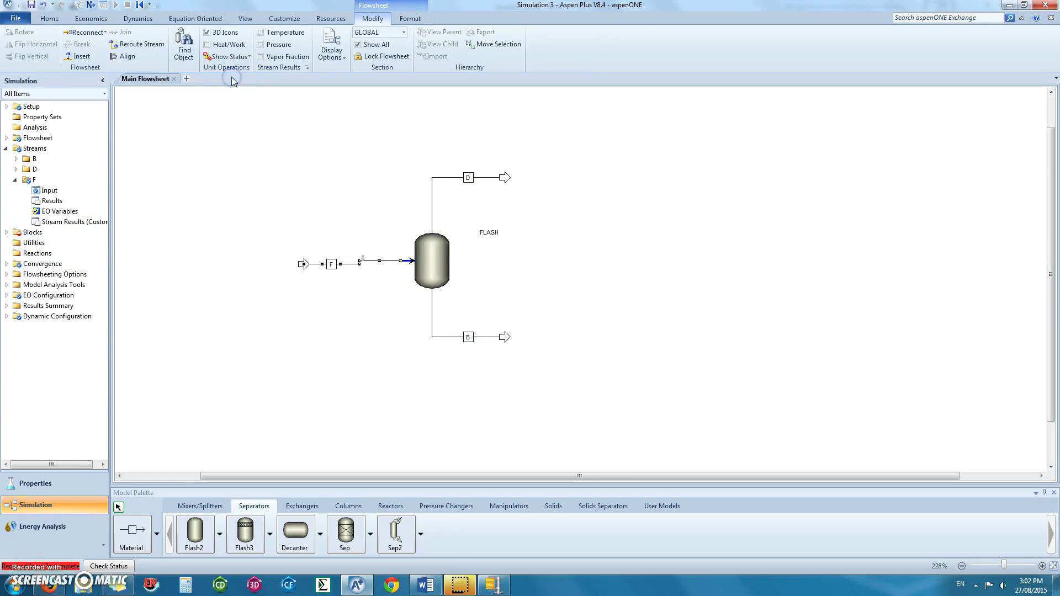
{"action": "double_click", "coordinate": [433, 257]}
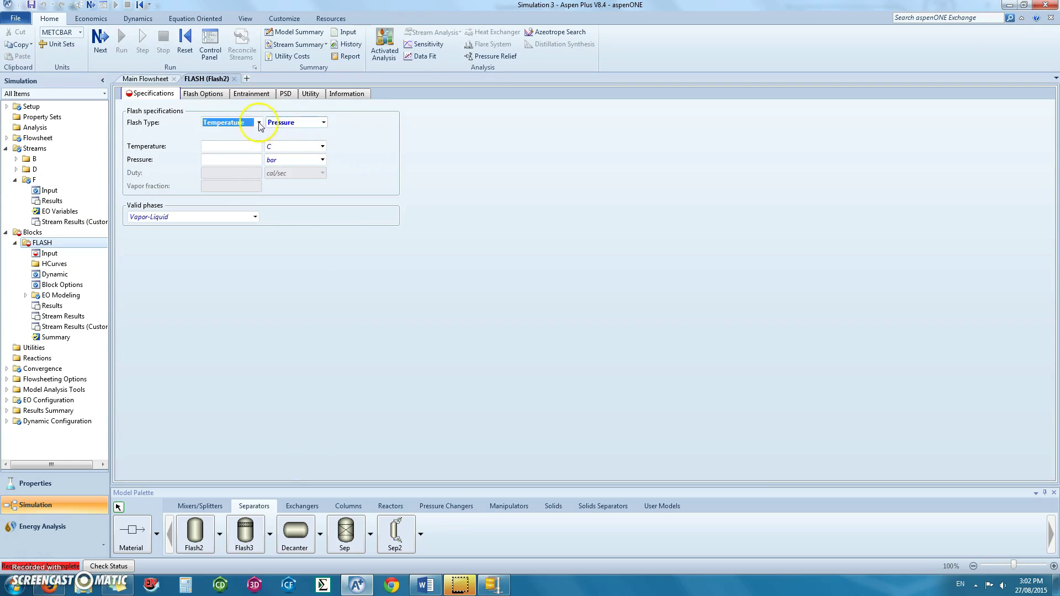
{"action": "left_click", "coordinate": [230, 146]}
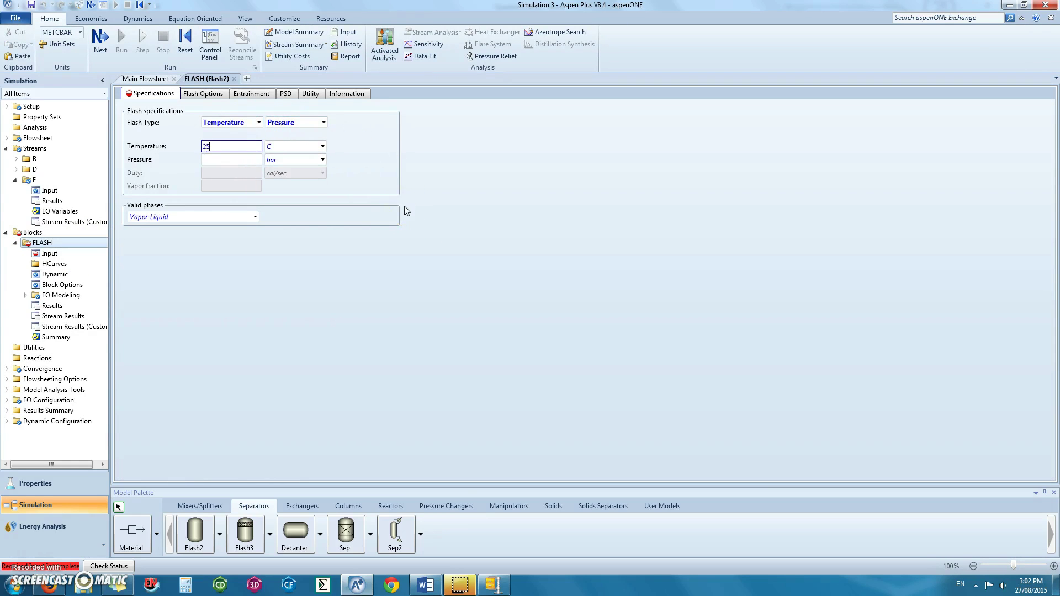
{"action": "left_click", "coordinate": [323, 159]}
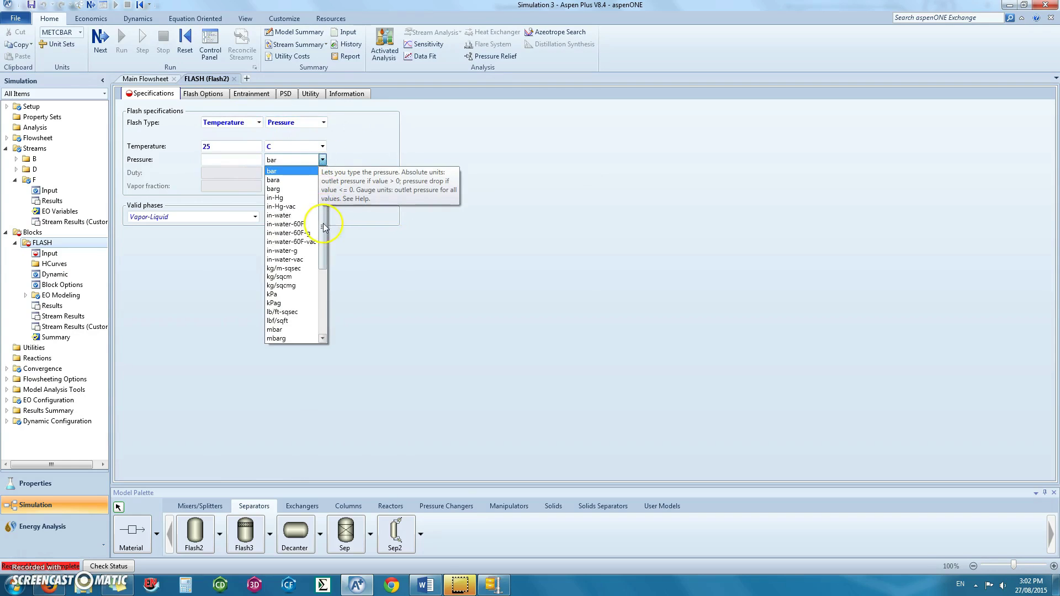
{"action": "scroll", "coordinate": [323, 226], "scroll_direction": "up", "scroll_amount": 2}
{"action": "left_click", "coordinate": [279, 170]}
{"action": "left_click", "coordinate": [237, 160]}
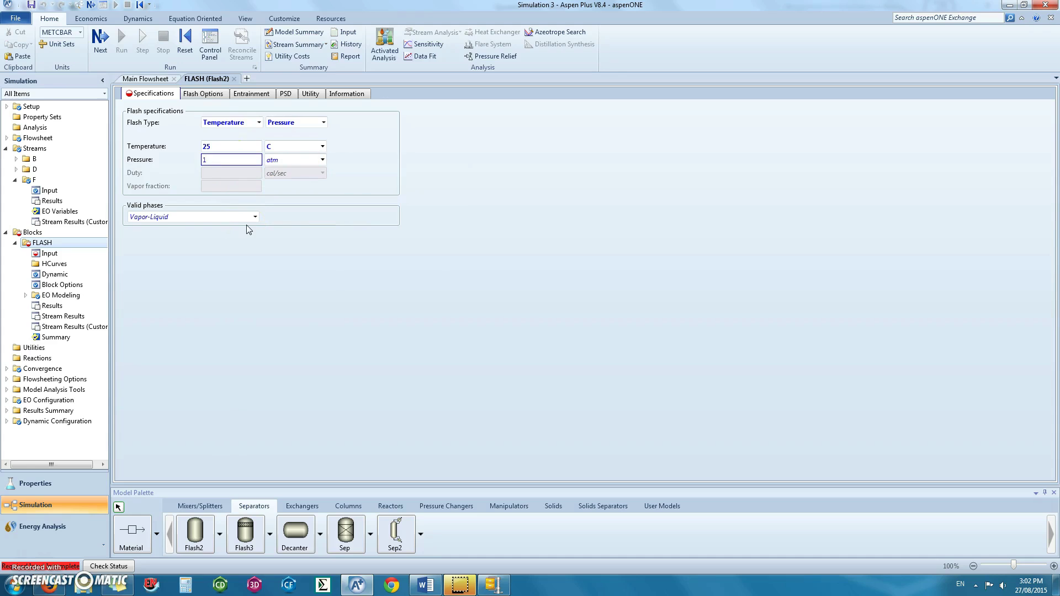
{"action": "type", "text": "1"}
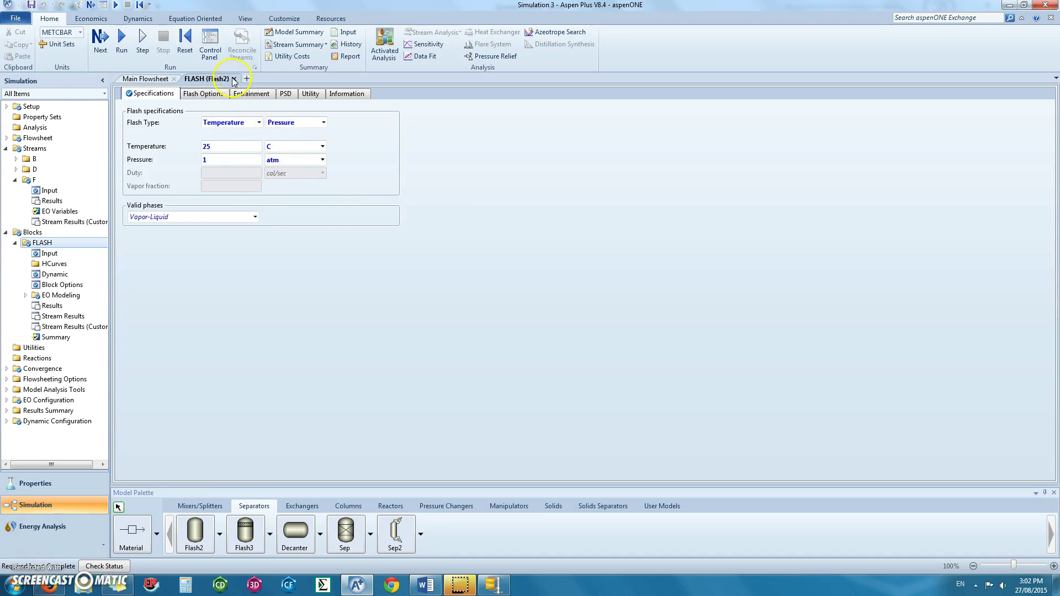
{"action": "left_click", "coordinate": [234, 78]}
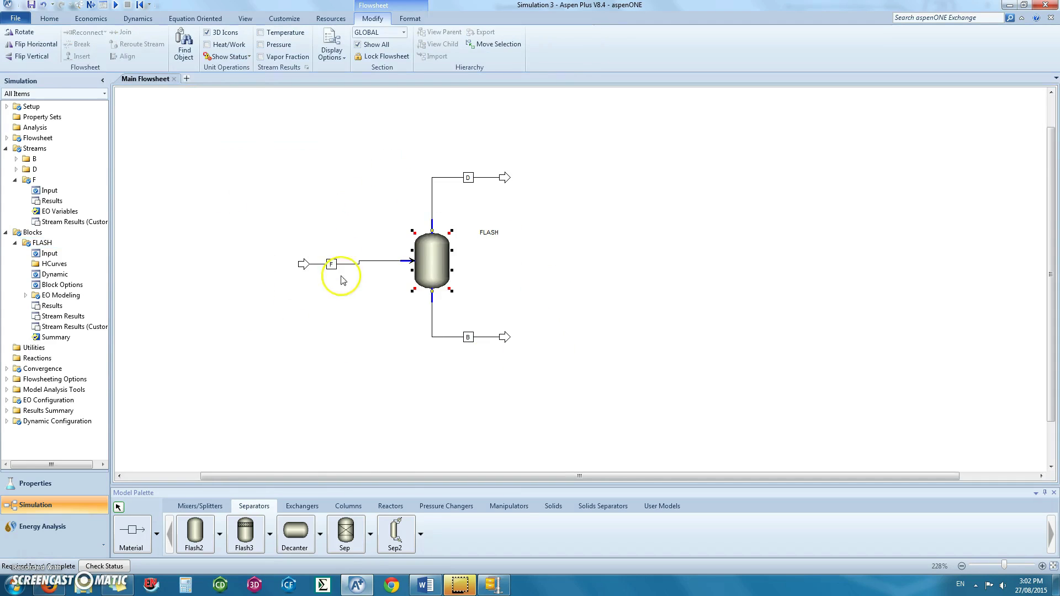
- Run the simulation, skip the economic analysis prompt, and confirm clean run messages
{"action": "left_click", "coordinate": [90, 6]}
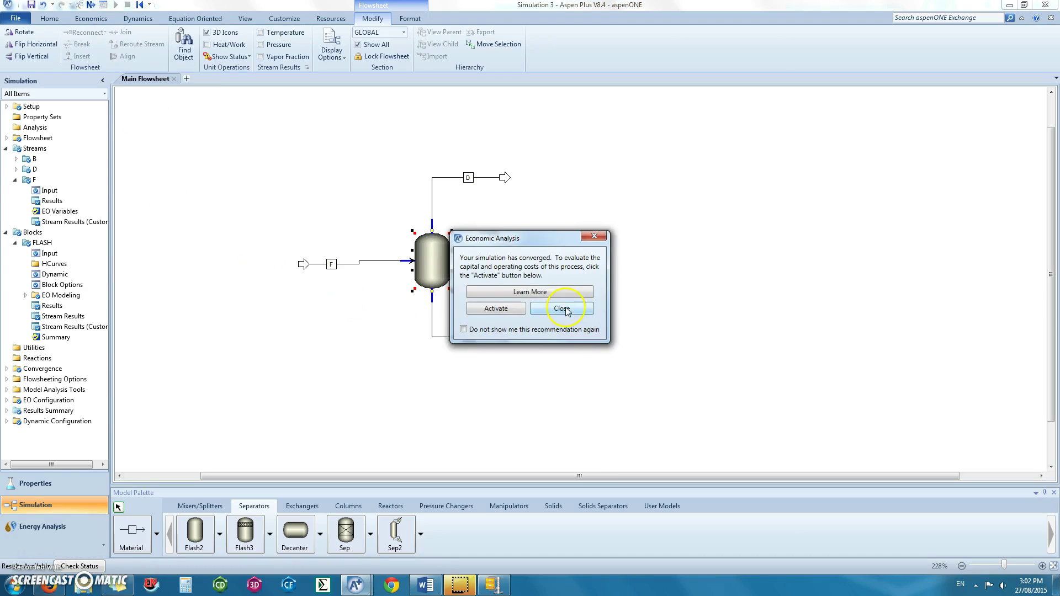
{"action": "left_click", "coordinate": [561, 308]}
{"action": "left_click", "coordinate": [50, 18]}
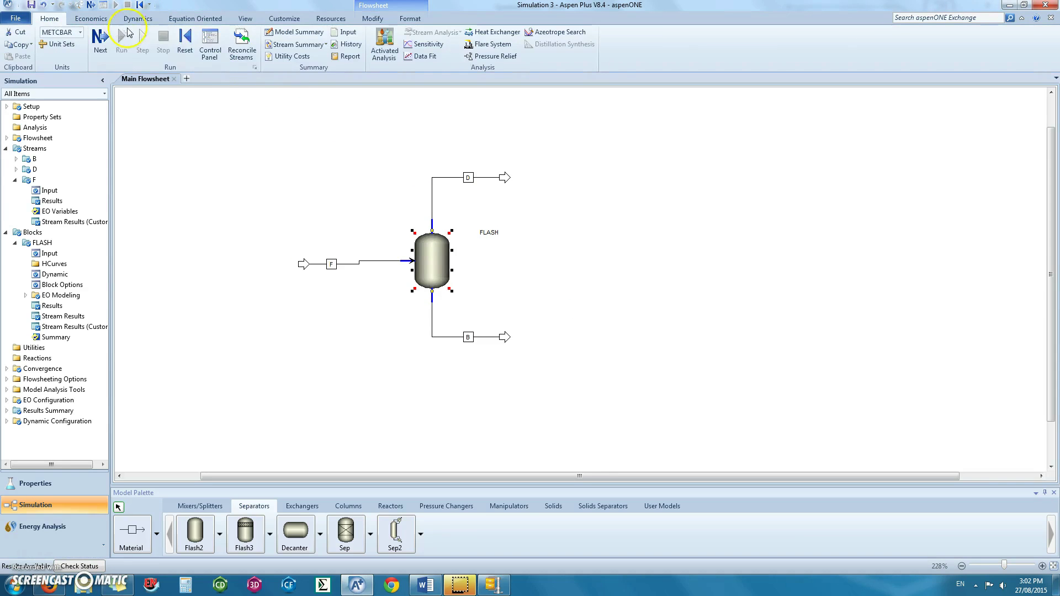
{"action": "left_click", "coordinate": [210, 42]}
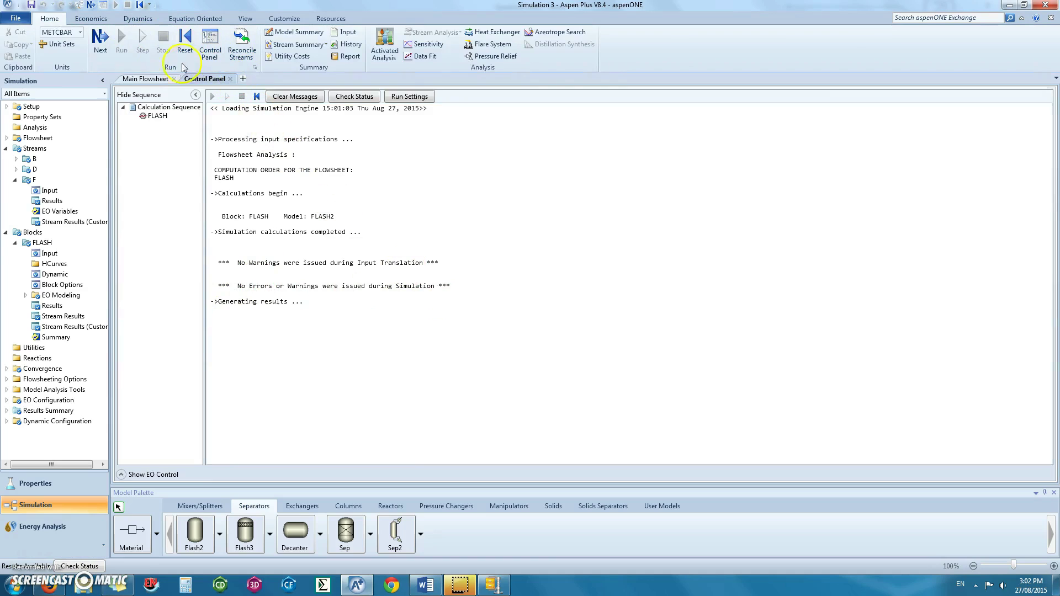
{"action": "left_click", "coordinate": [145, 78]}
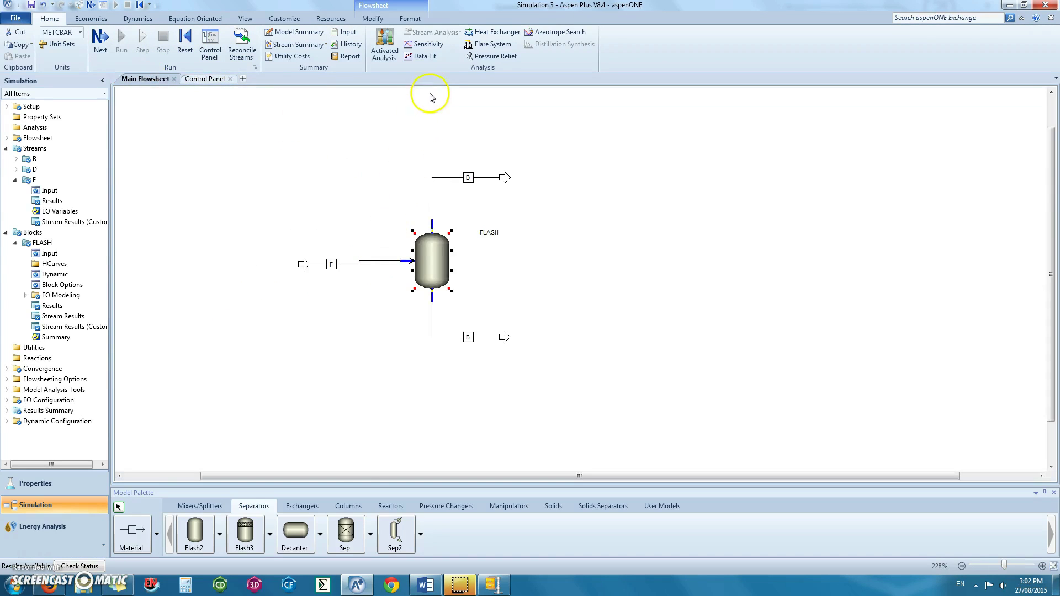
- Create a new sensitivity analysis with the default ID S-1
{"action": "left_click", "coordinate": [429, 44]}
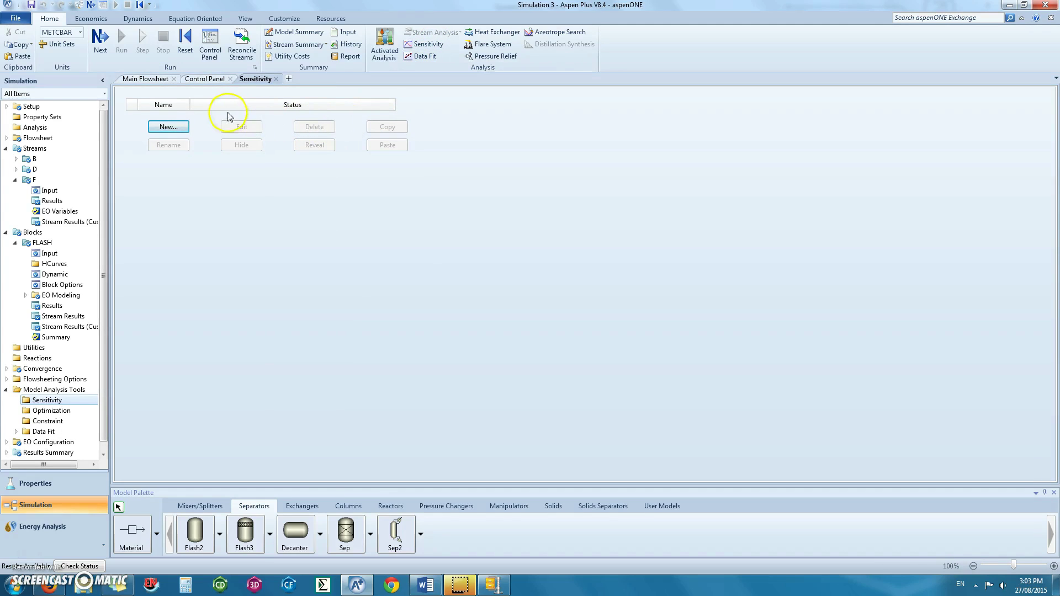
{"action": "left_click", "coordinate": [163, 127]}
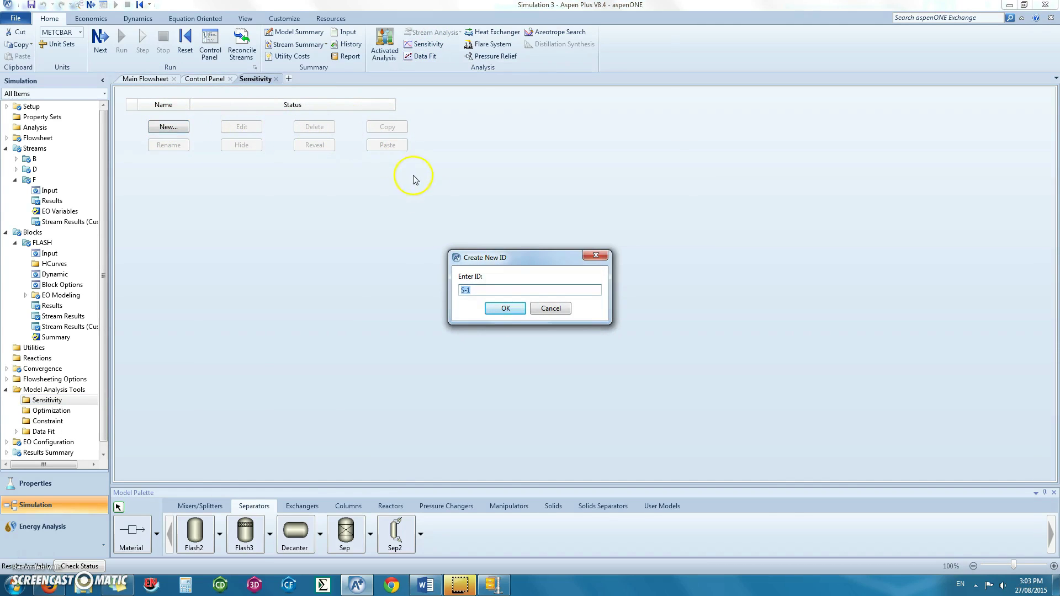
{"action": "left_click", "coordinate": [505, 308]}
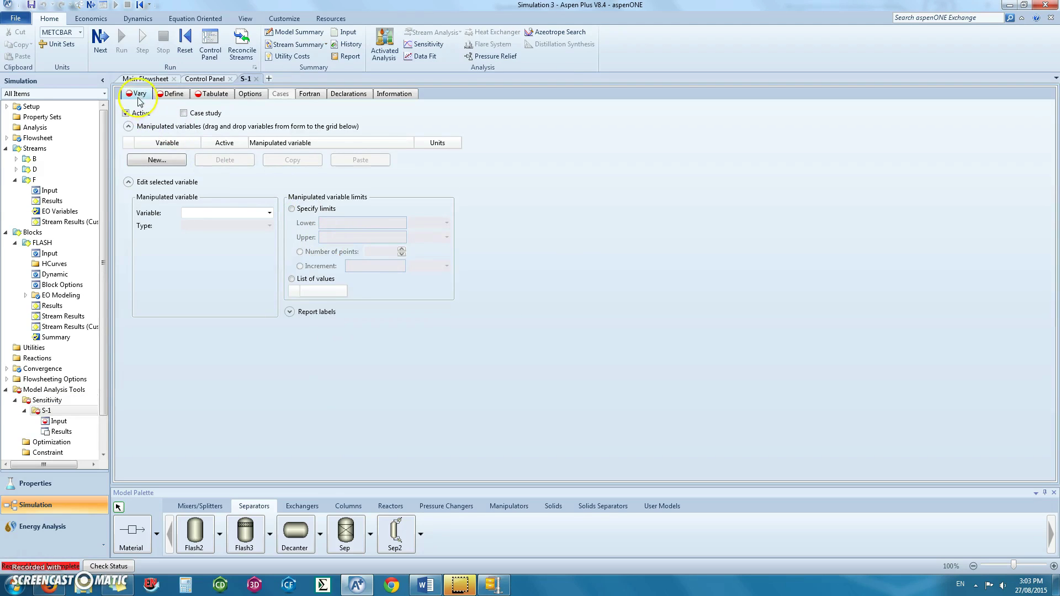
- Make S-1 vary FLASH block pressure PRES in atm from 1 to 20 over 20 points
{"action": "left_click", "coordinate": [174, 159]}
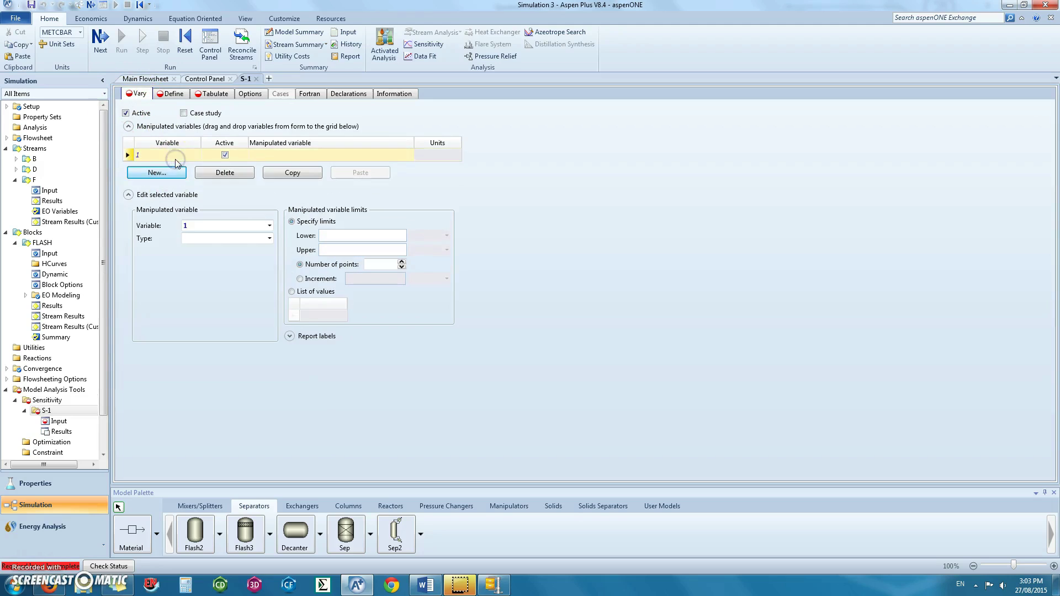
{"action": "left_click", "coordinate": [269, 239]}
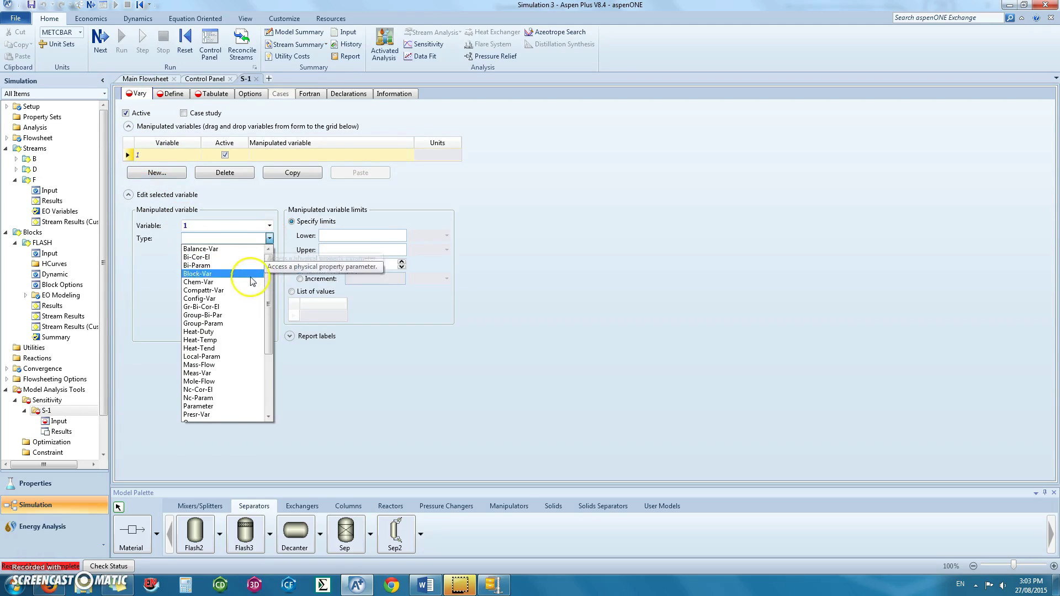
{"action": "left_click", "coordinate": [227, 273]}
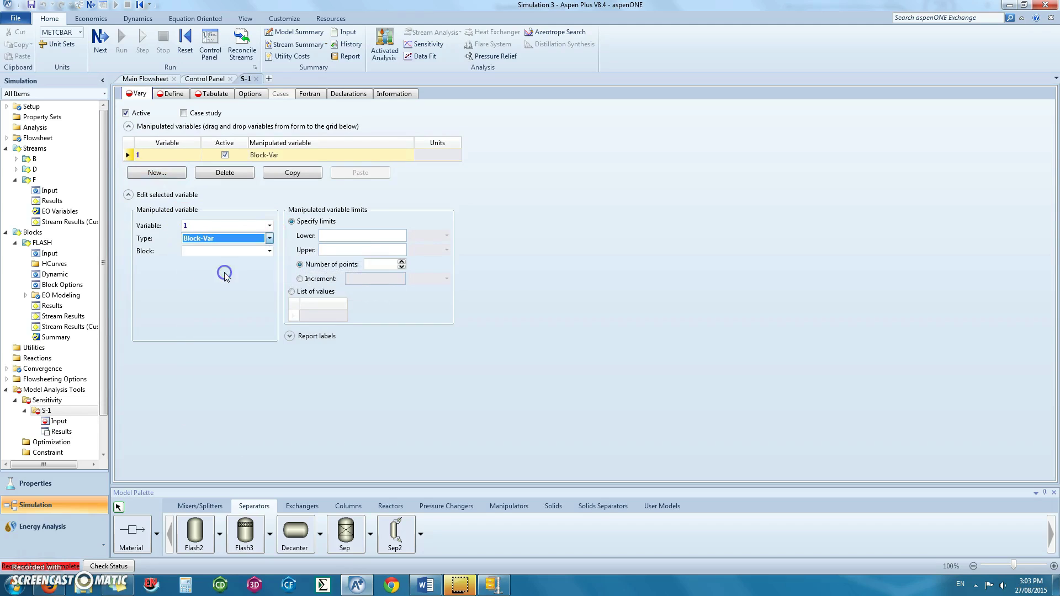
{"action": "left_click", "coordinate": [270, 251]}
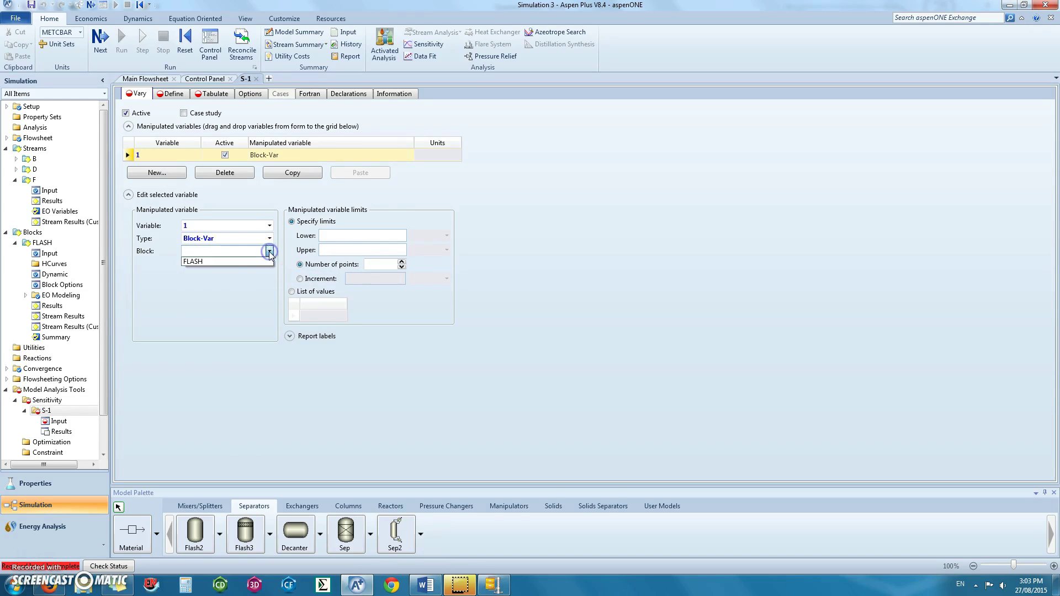
{"action": "left_click", "coordinate": [235, 263]}
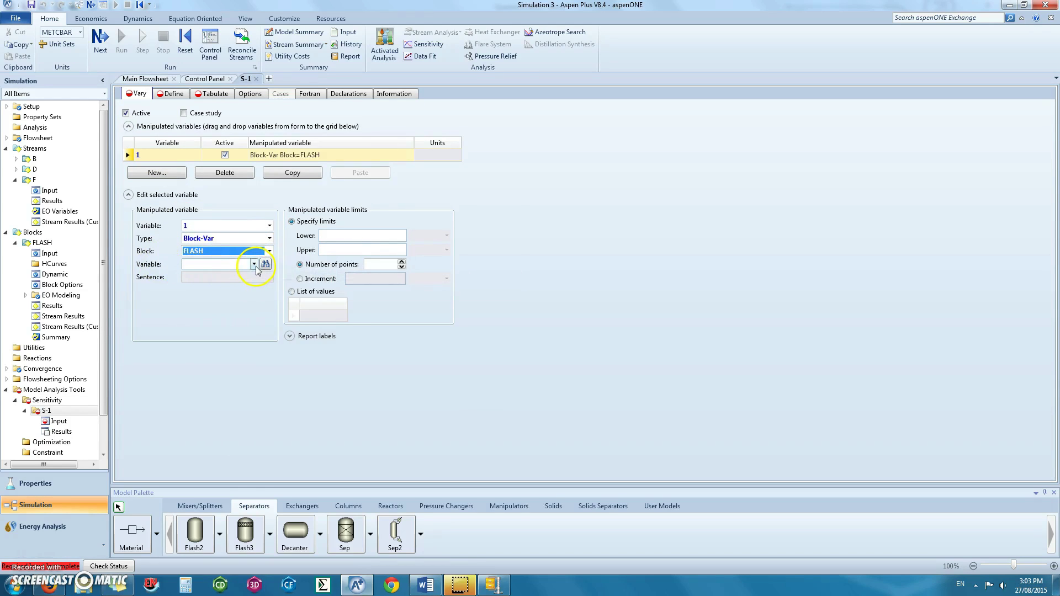
{"action": "left_click", "coordinate": [255, 265]}
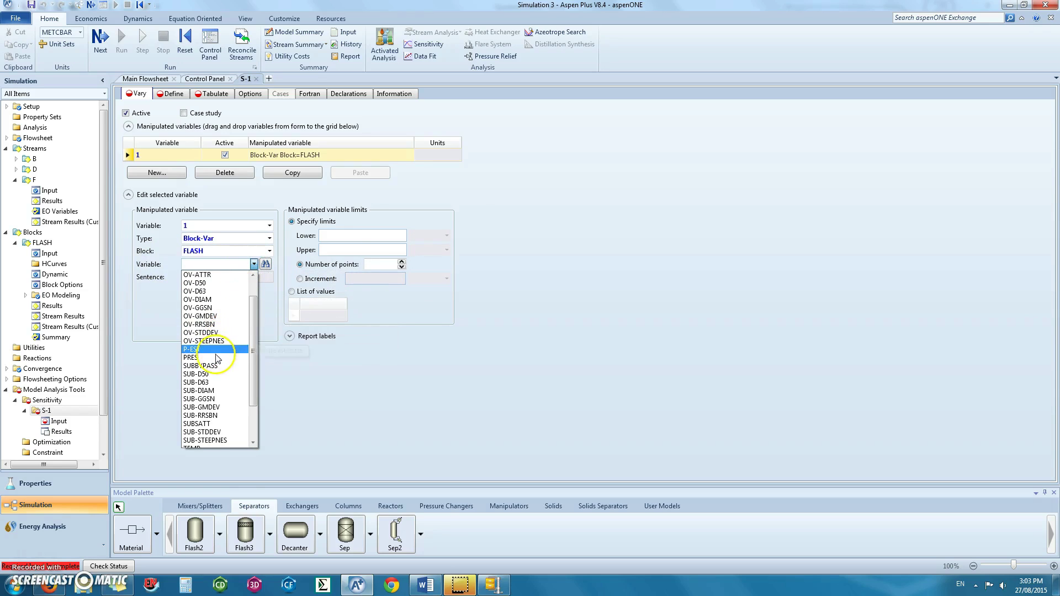
{"action": "left_click", "coordinate": [215, 356]}
{"action": "left_click", "coordinate": [269, 290]}
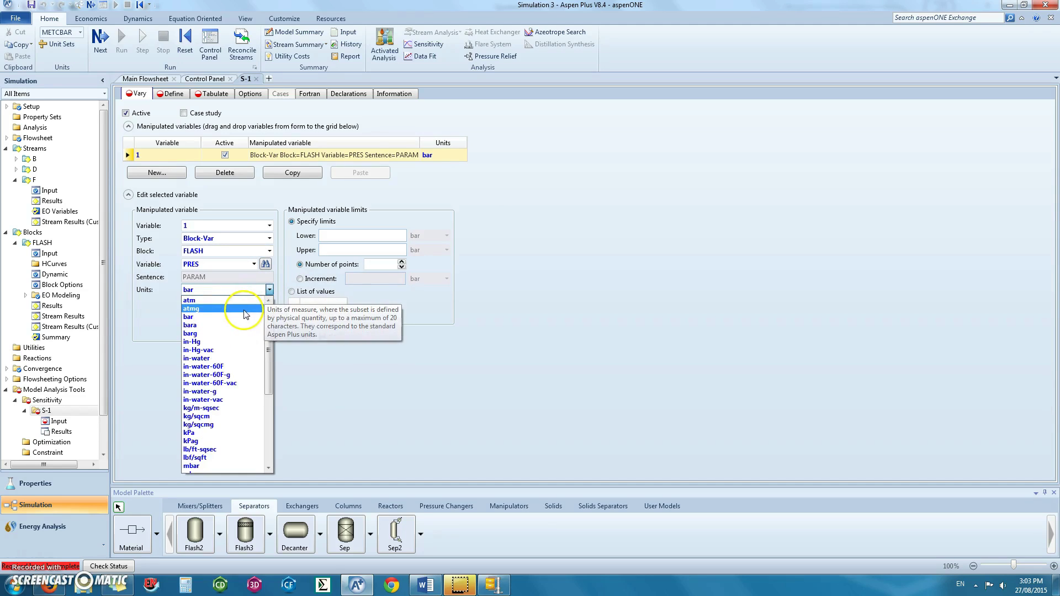
{"action": "left_click", "coordinate": [223, 301]}
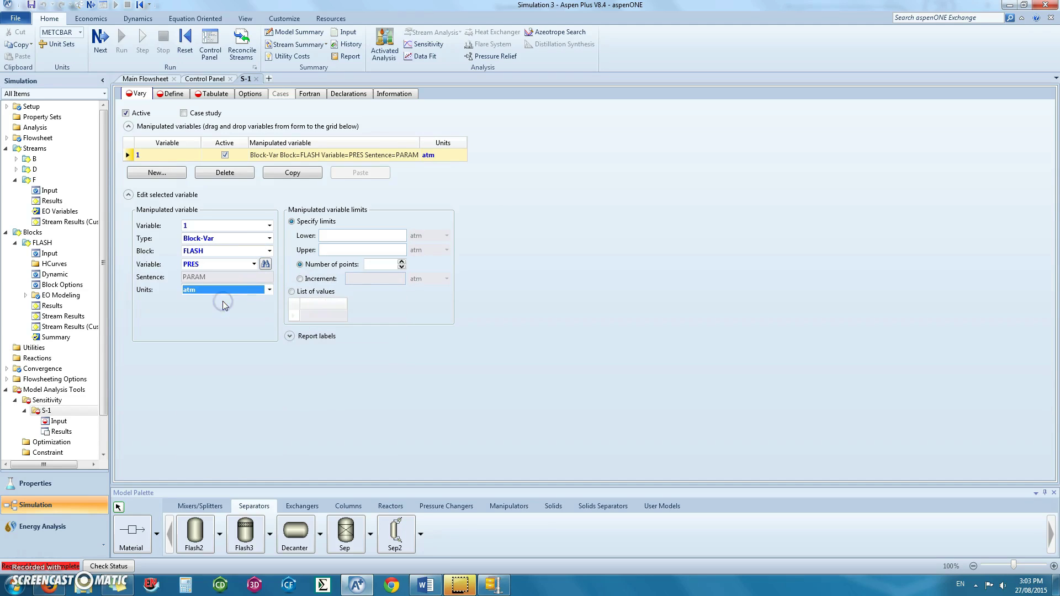
{"action": "left_click", "coordinate": [333, 237]}
{"action": "type", "text": "1"}
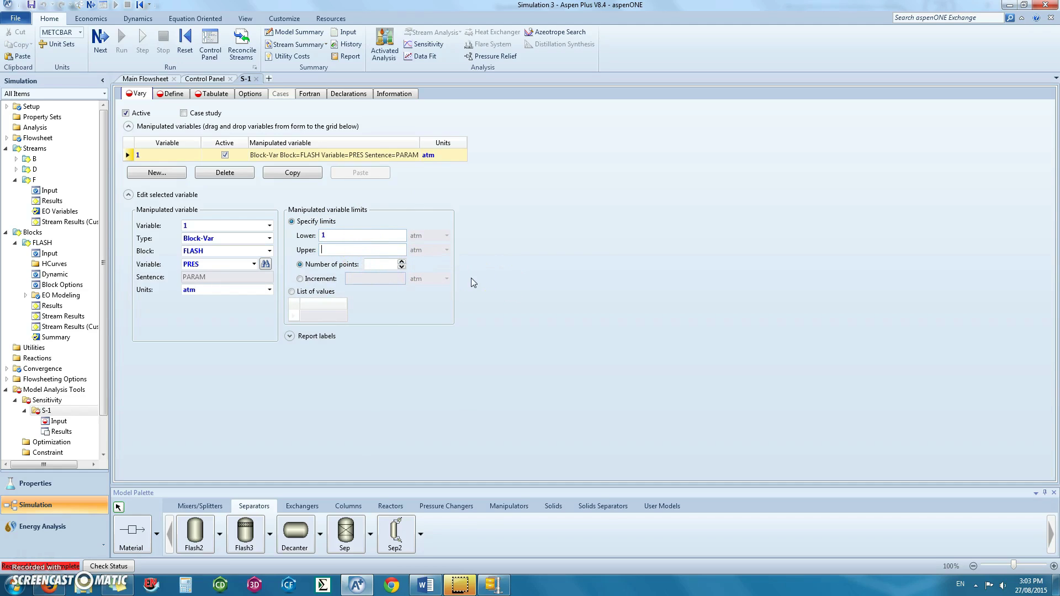
{"action": "type", "text": "2020"}
- Define measured variable DIST as the CO2 mole flow in stream D
{"action": "left_click", "coordinate": [172, 95]}
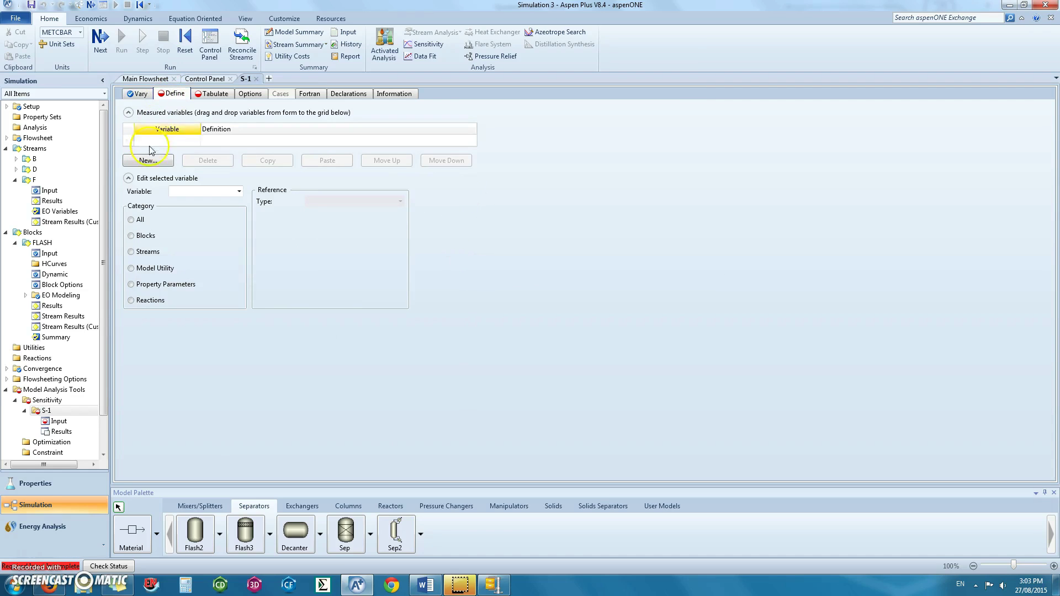
{"action": "left_click", "coordinate": [154, 162]}
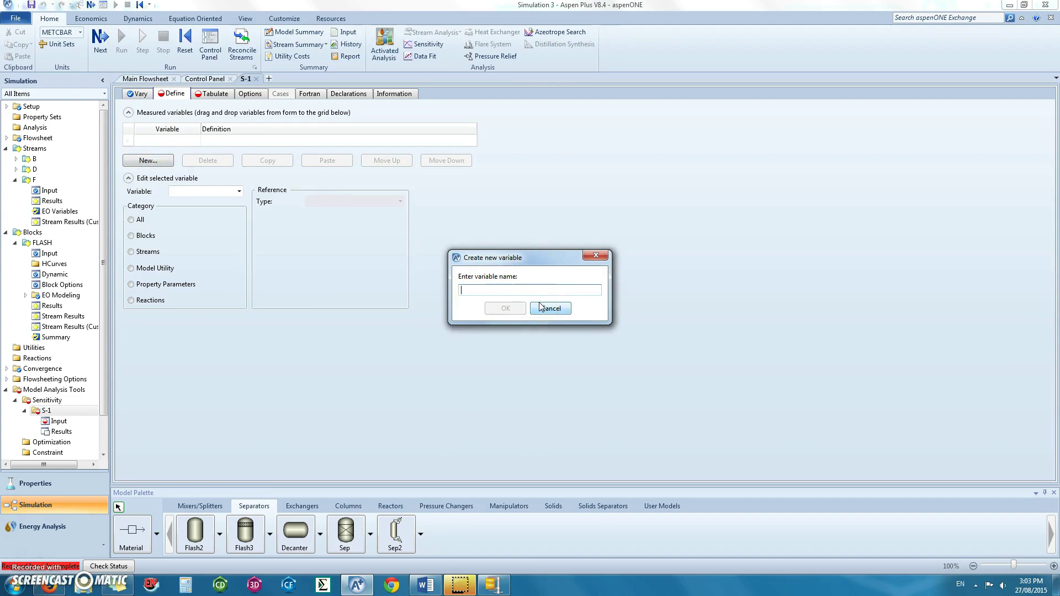
{"action": "left_click", "coordinate": [472, 290]}
{"action": "type", "text": "DIST"}
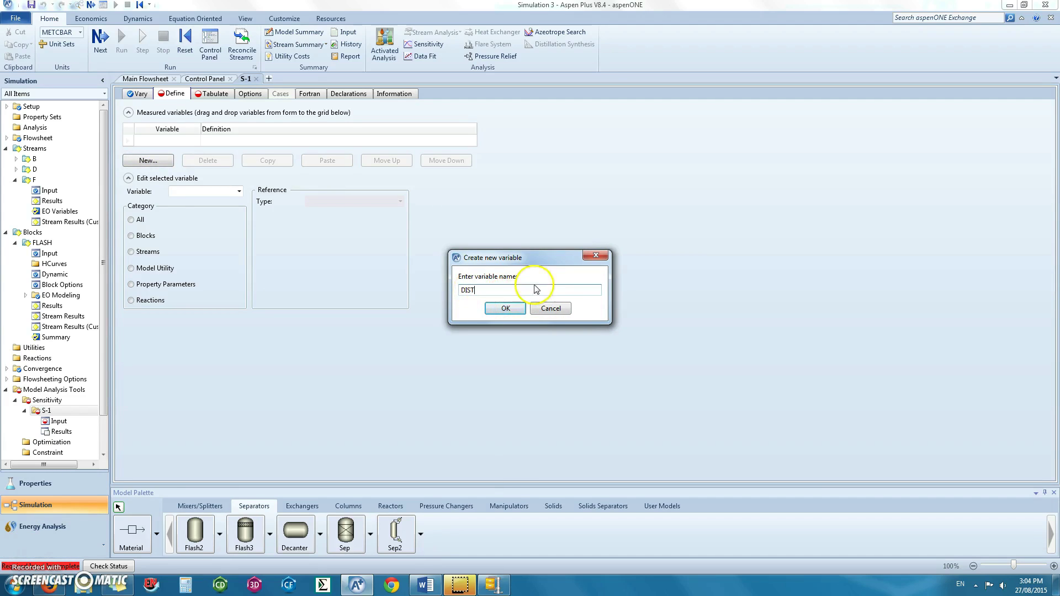
{"action": "left_click", "coordinate": [508, 309]}
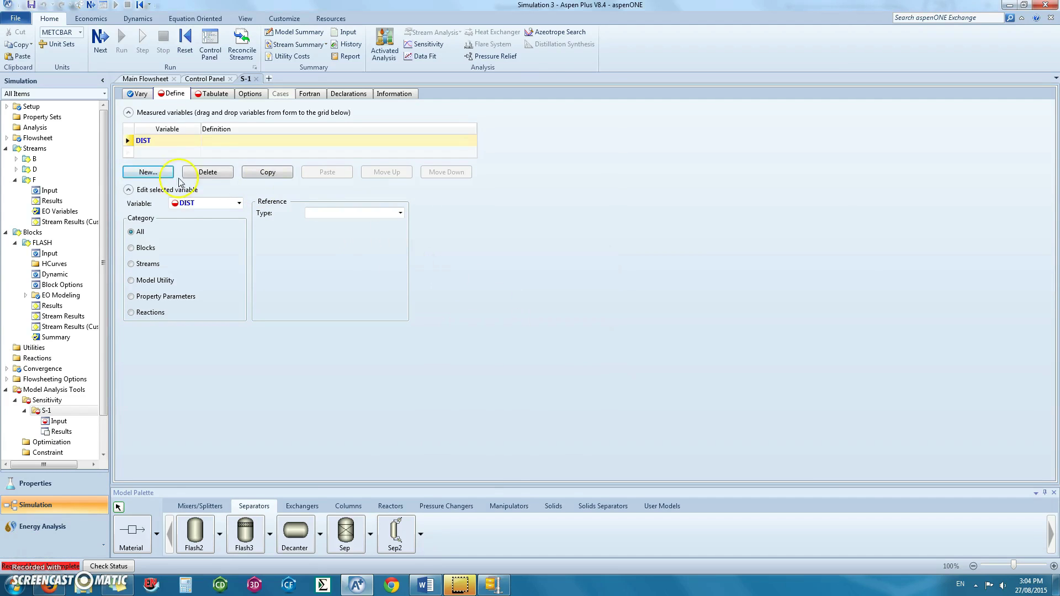
{"action": "left_click", "coordinate": [400, 213]}
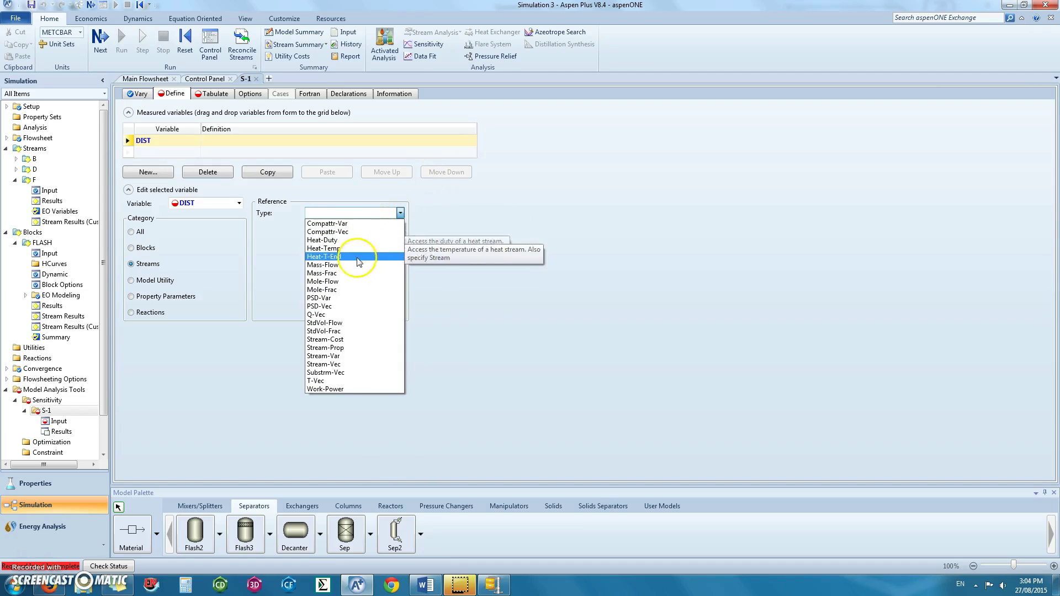
{"action": "left_click", "coordinate": [349, 282]}
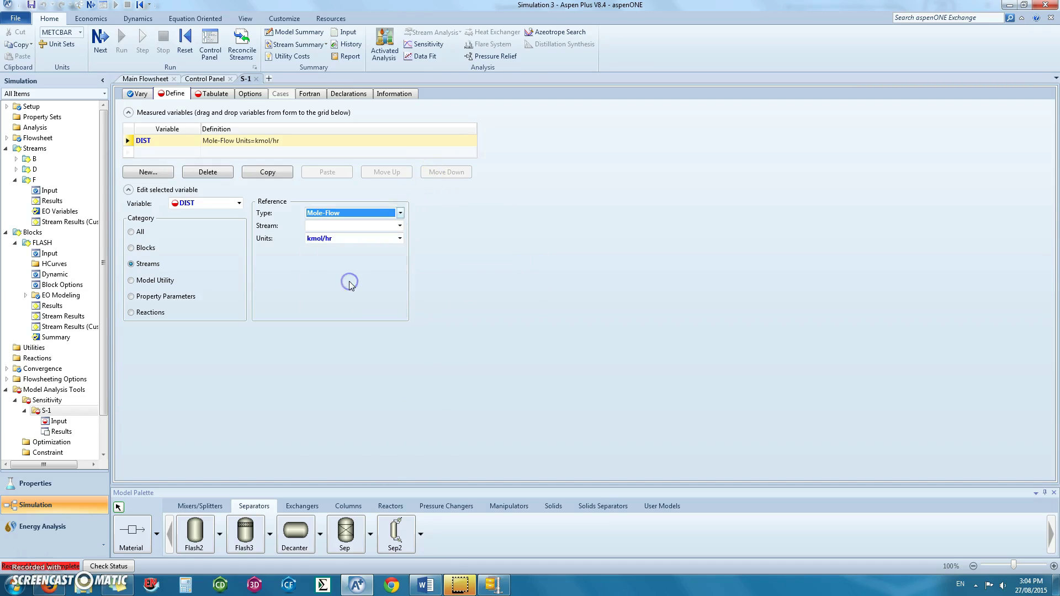
{"action": "left_click", "coordinate": [399, 226]}
{"action": "left_click", "coordinate": [354, 244]}
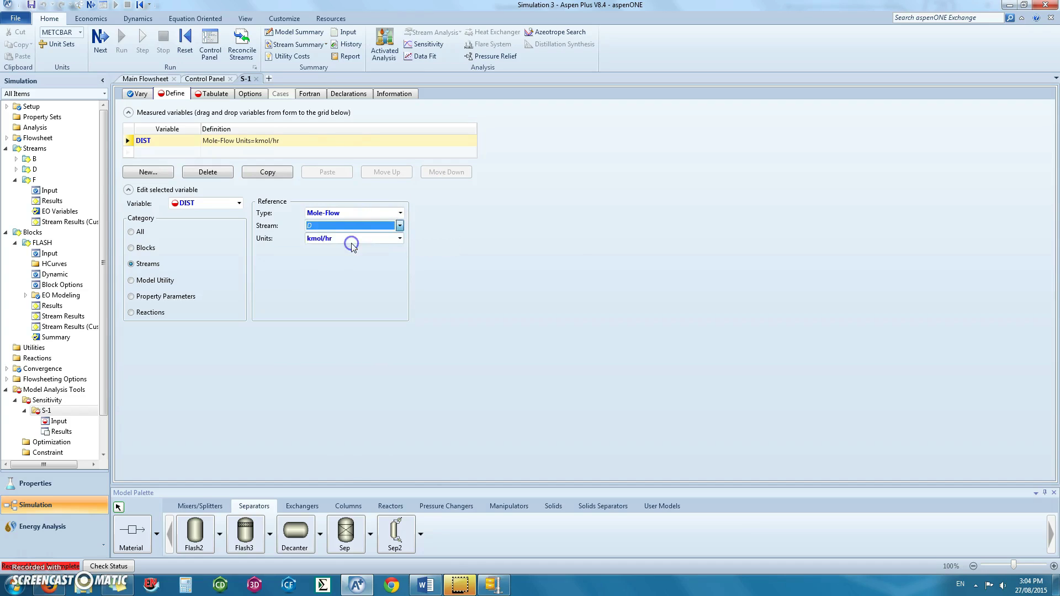
{"action": "left_click", "coordinate": [399, 251]}
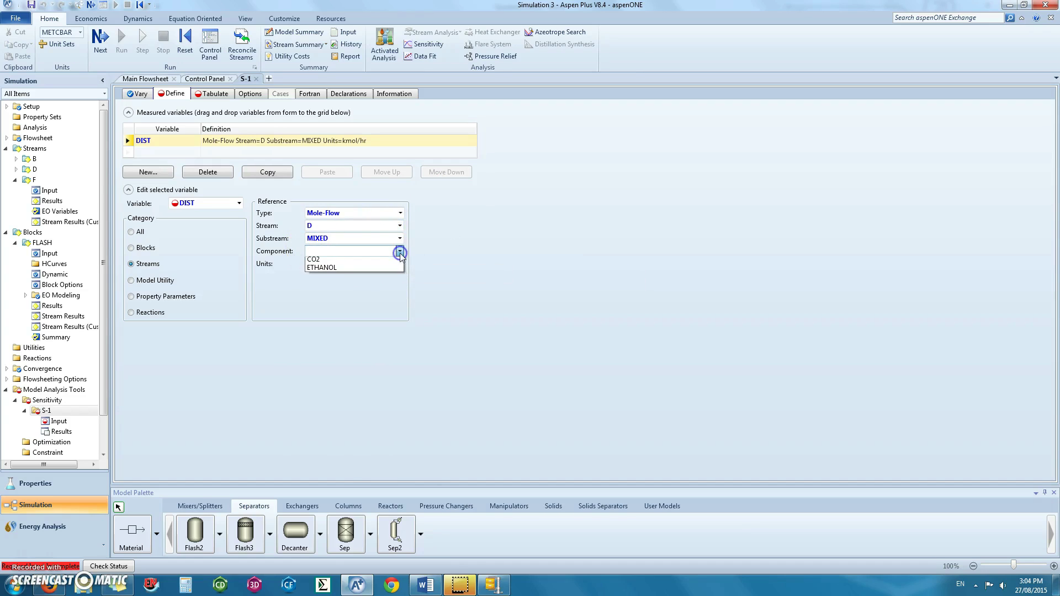
{"action": "left_click", "coordinate": [379, 261]}
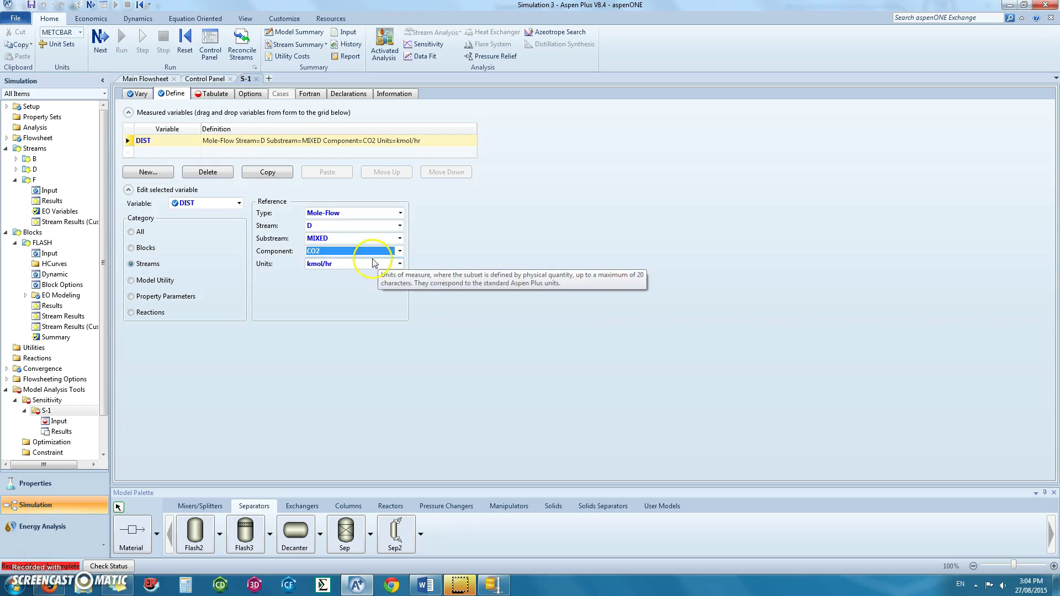
{"action": "left_click", "coordinate": [162, 174]}
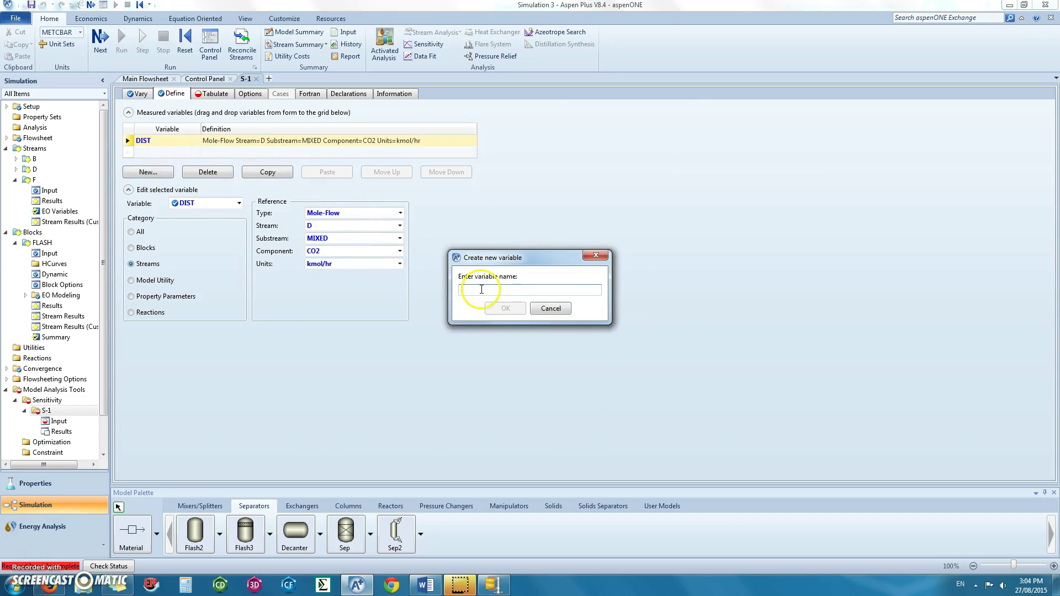
- Define measured variable BOT as the ETHANOL mole flow in bottoms stream B
{"action": "type", "text": "BOT"}
{"action": "left_click", "coordinate": [506, 306]}
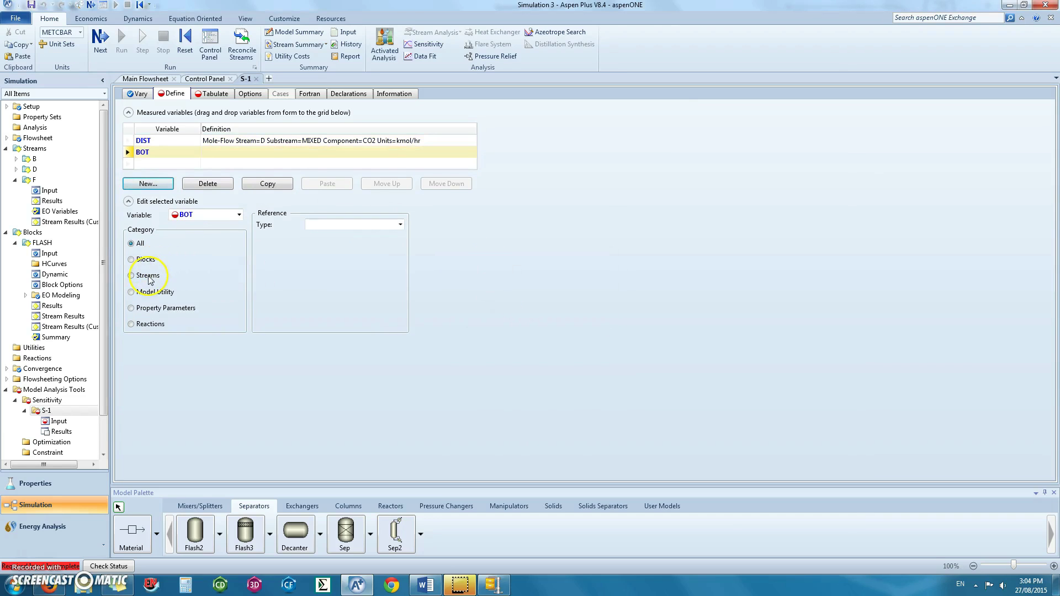
{"action": "left_click", "coordinate": [399, 224]}
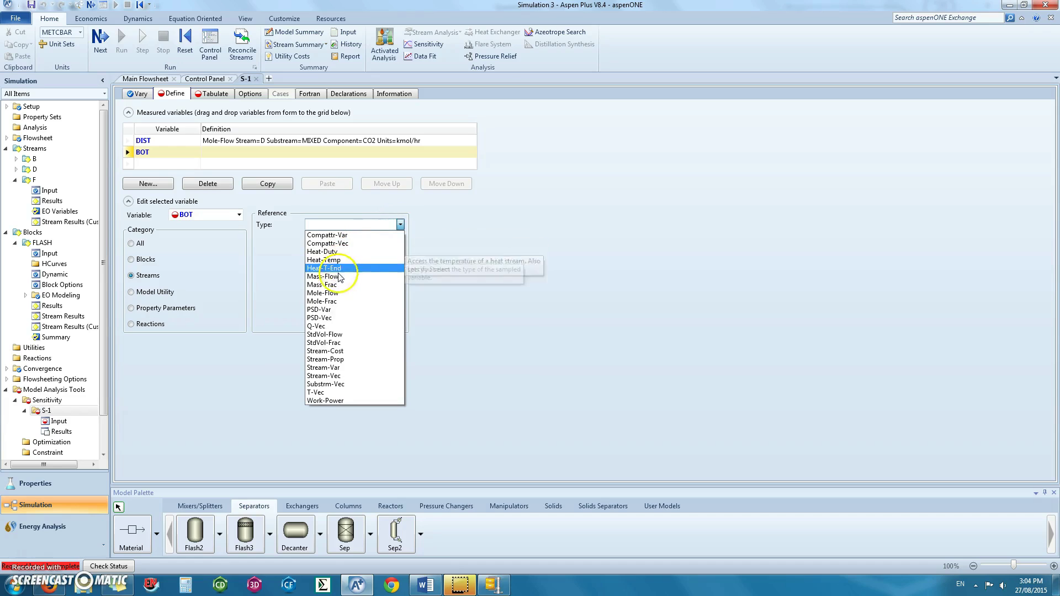
{"action": "left_click", "coordinate": [330, 292]}
{"action": "left_click", "coordinate": [398, 238]}
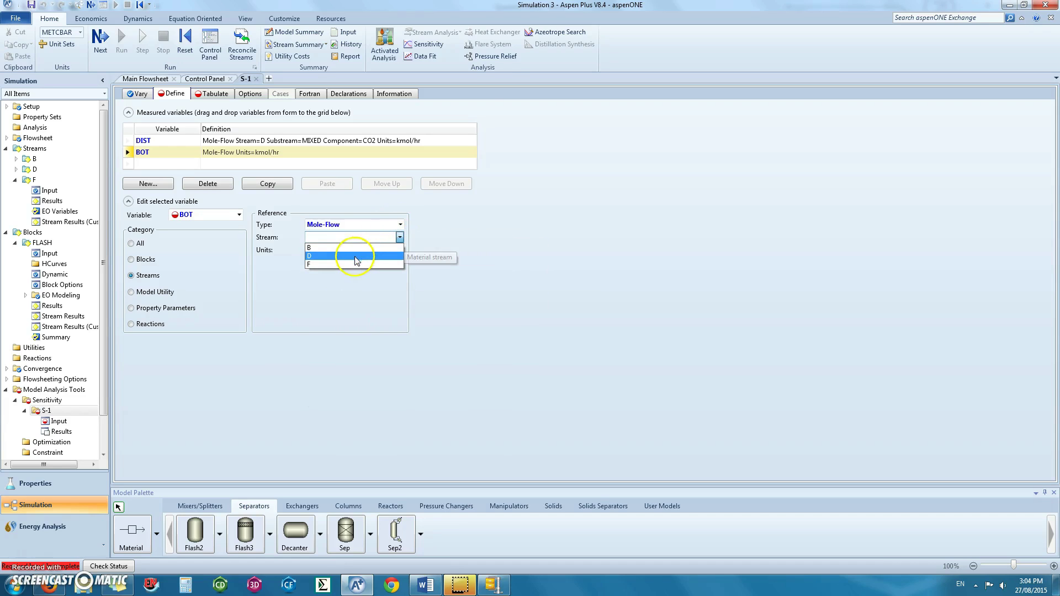
{"action": "left_click", "coordinate": [331, 247]}
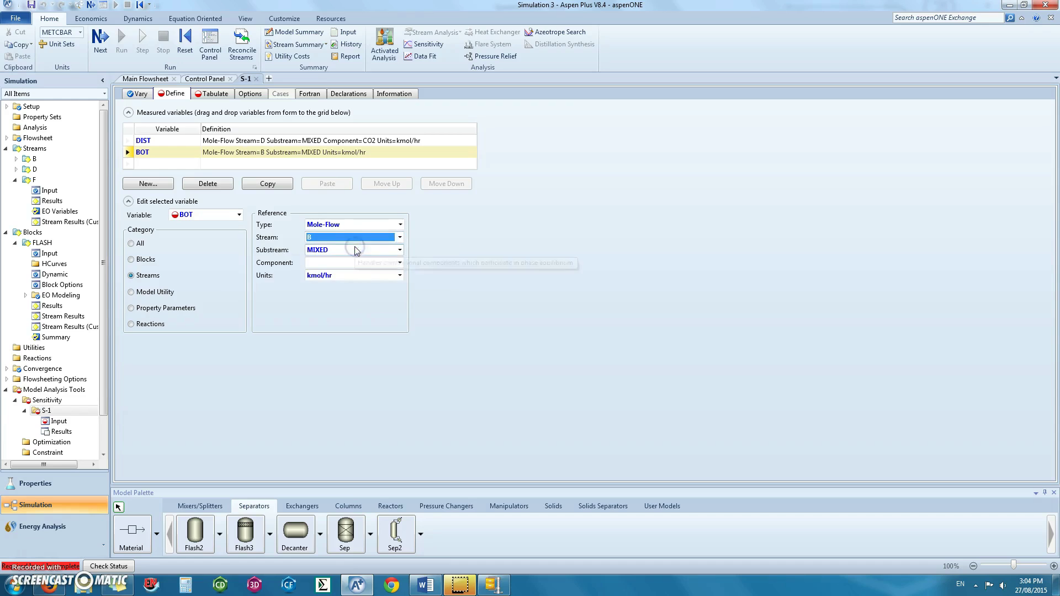
{"action": "left_click", "coordinate": [399, 263]}
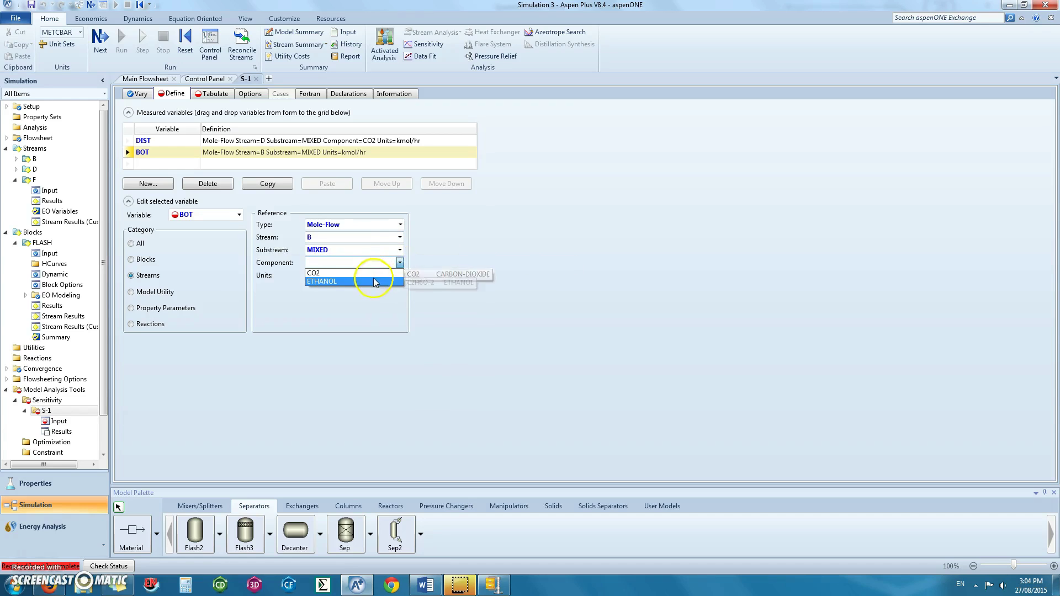
{"action": "left_click", "coordinate": [372, 281]}
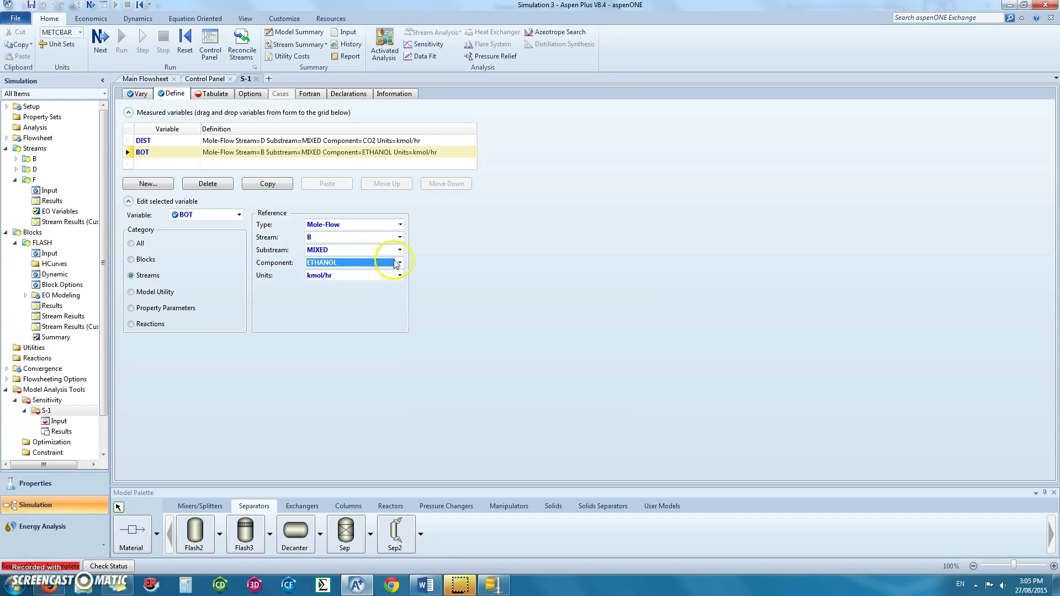
- Fill S-1's tabulated variables with DIST and BOT, then run the simulation to convergence
{"action": "left_click", "coordinate": [213, 94]}
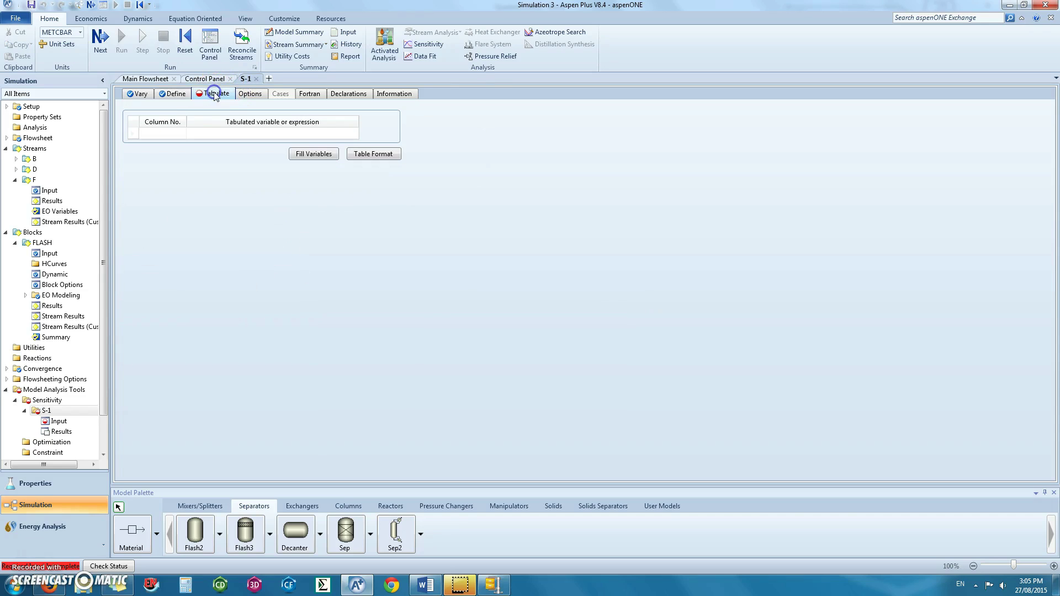
{"action": "left_click", "coordinate": [333, 158]}
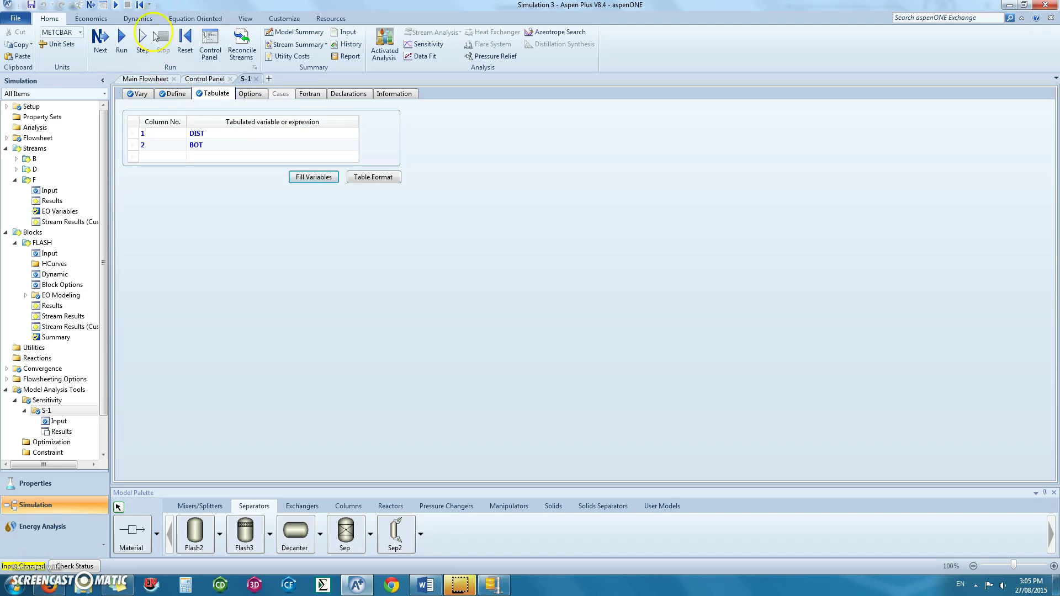
{"action": "left_click", "coordinate": [122, 39]}
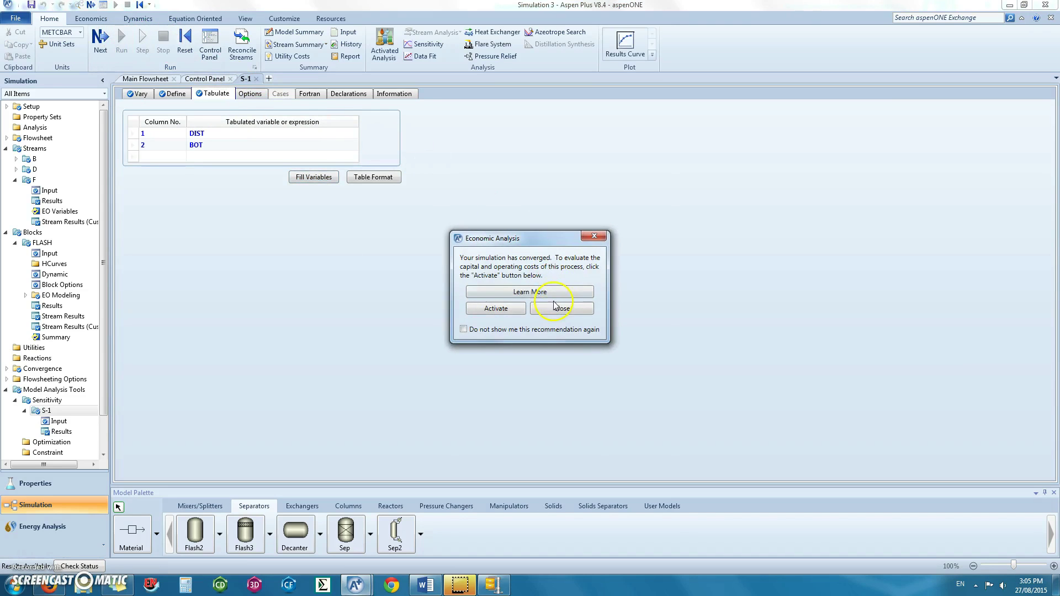
{"action": "left_click", "coordinate": [553, 310]}
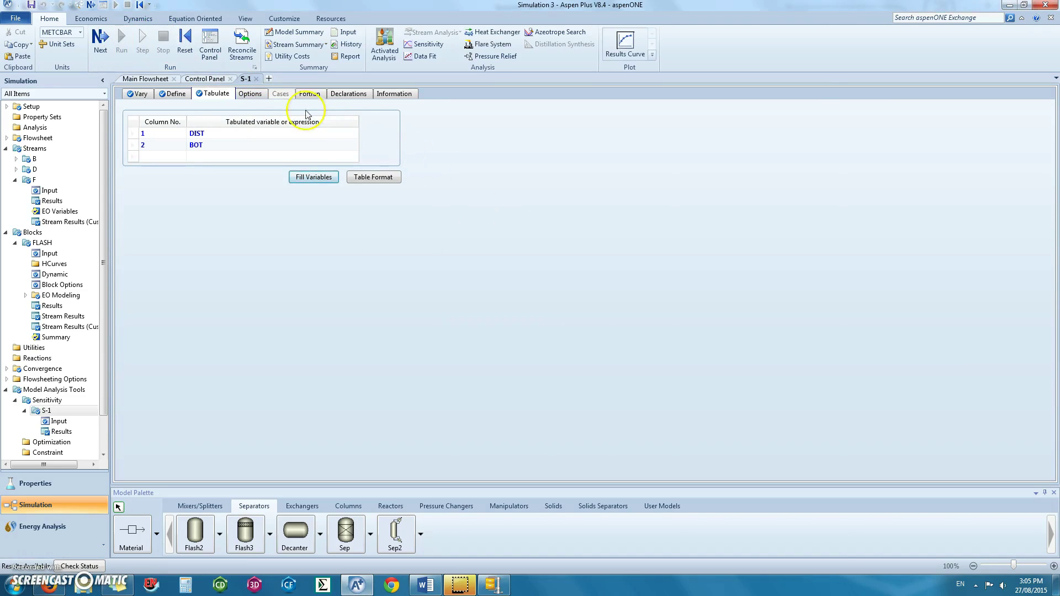
- Review the run log in the Control Panel and open the S-1 sensitivity results
{"action": "left_click", "coordinate": [211, 80]}
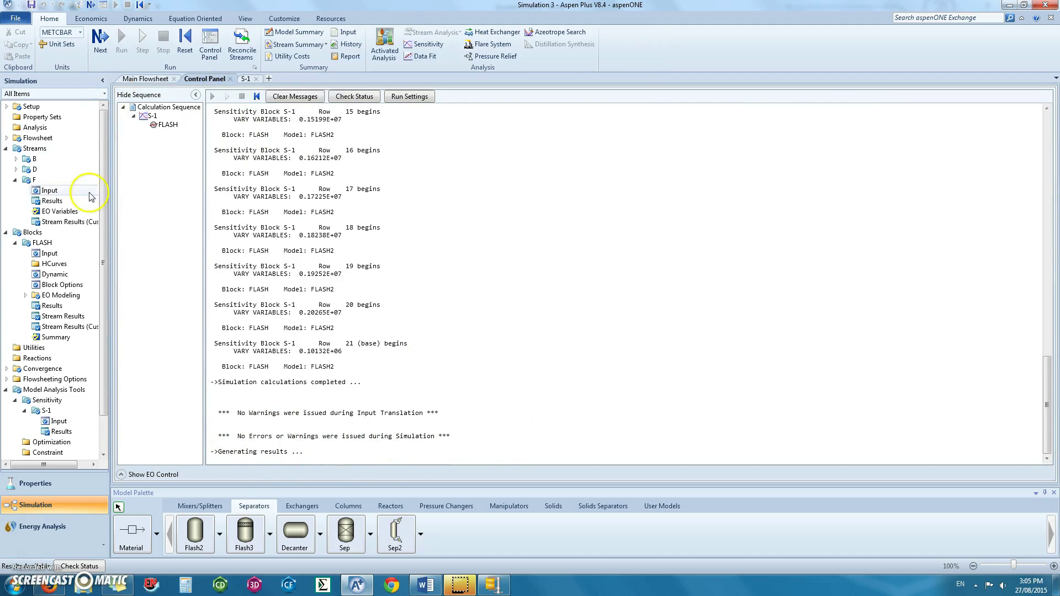
{"action": "left_click_drag", "start_coordinate": [103, 213], "coordinate": [102, 246]}
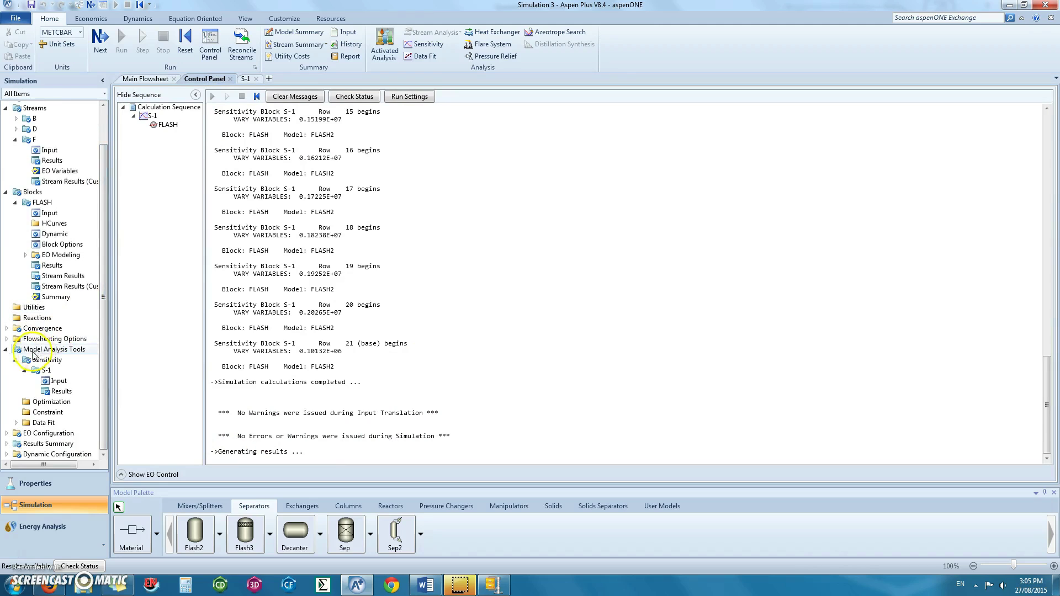
{"action": "left_click", "coordinate": [61, 391]}
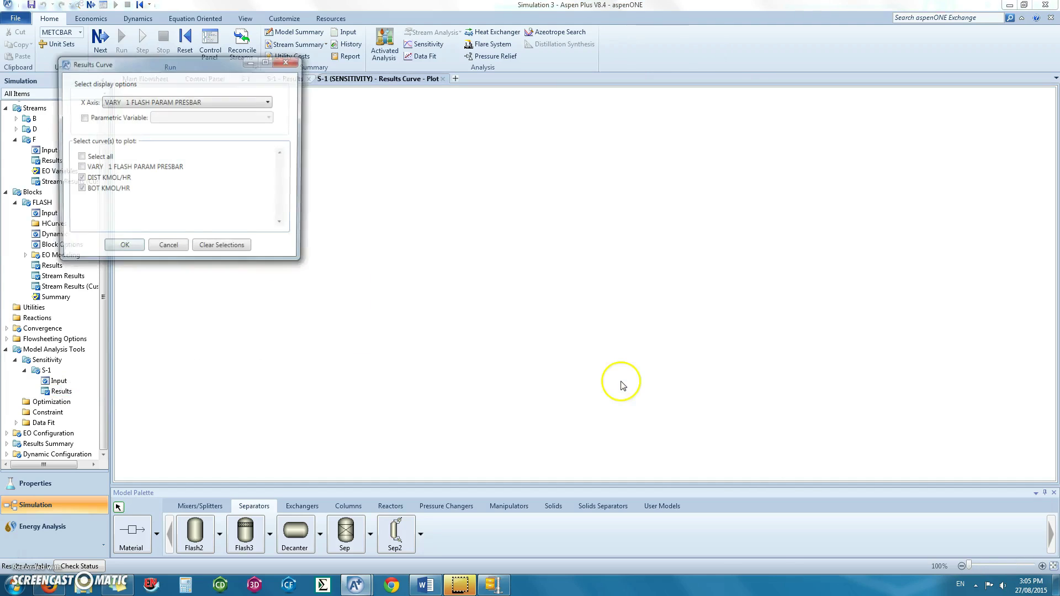
- Confirm the results curve plotting DIST and BOT against FLASH pressure
{"action": "left_click", "coordinate": [122, 248]}
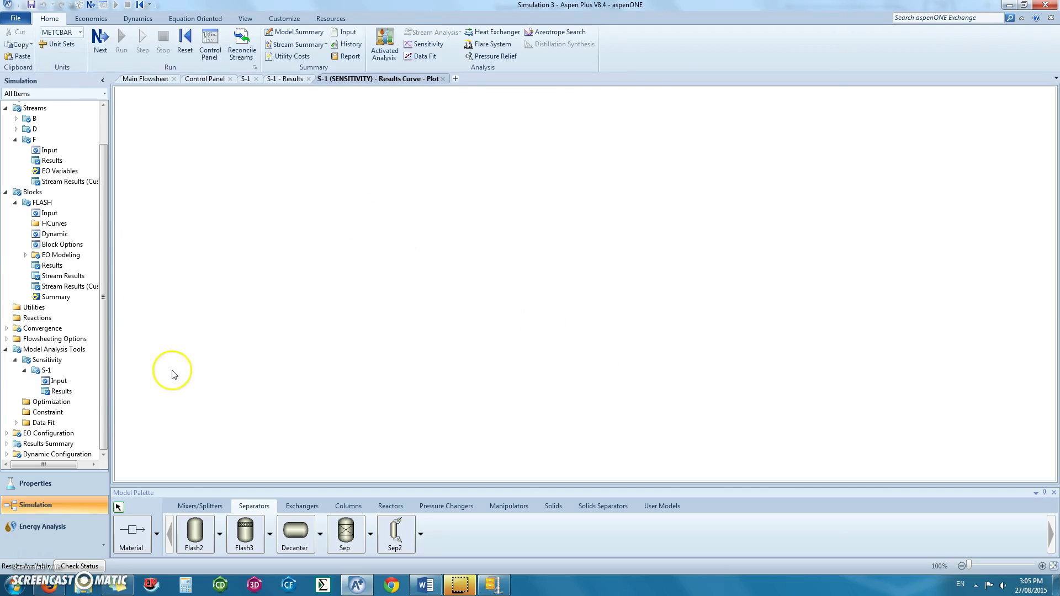